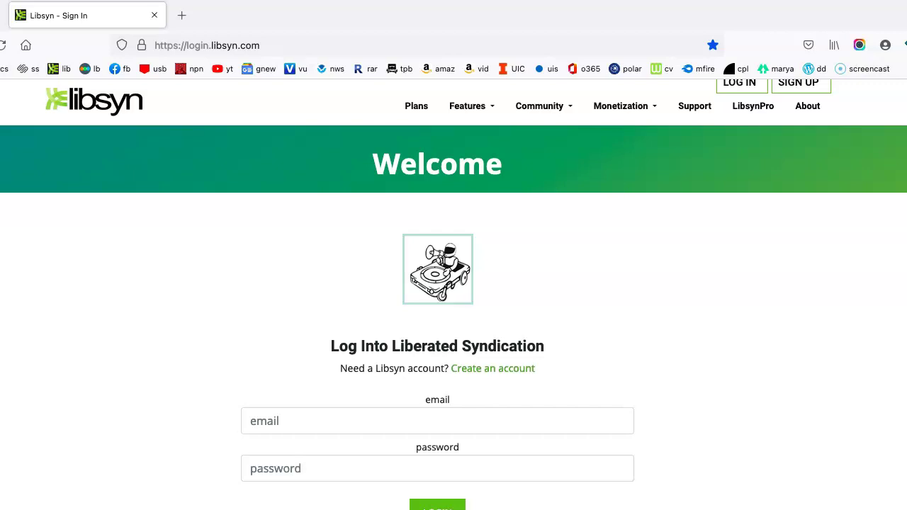
Sign in to Libsyn with the saved account login from the browser autofill list
{"action": "left_click", "coordinate": [320, 419]}
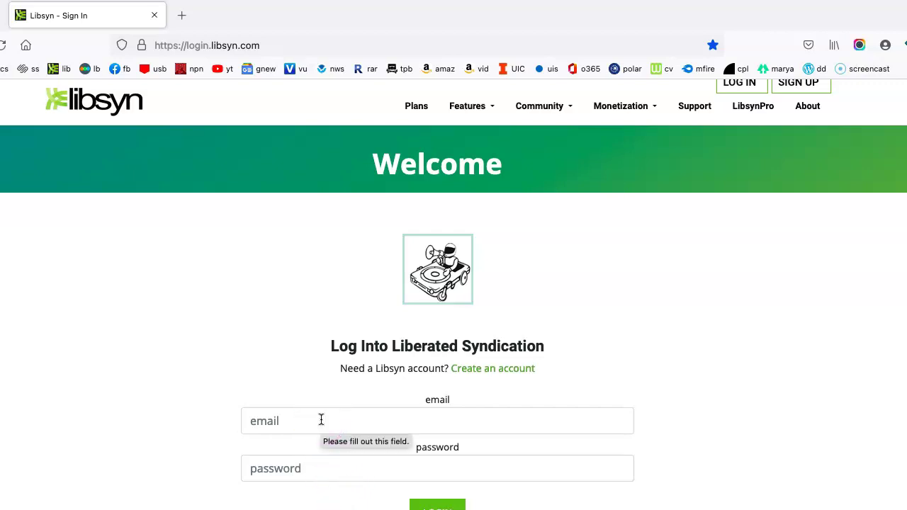
{"action": "left_click", "coordinate": [321, 421]}
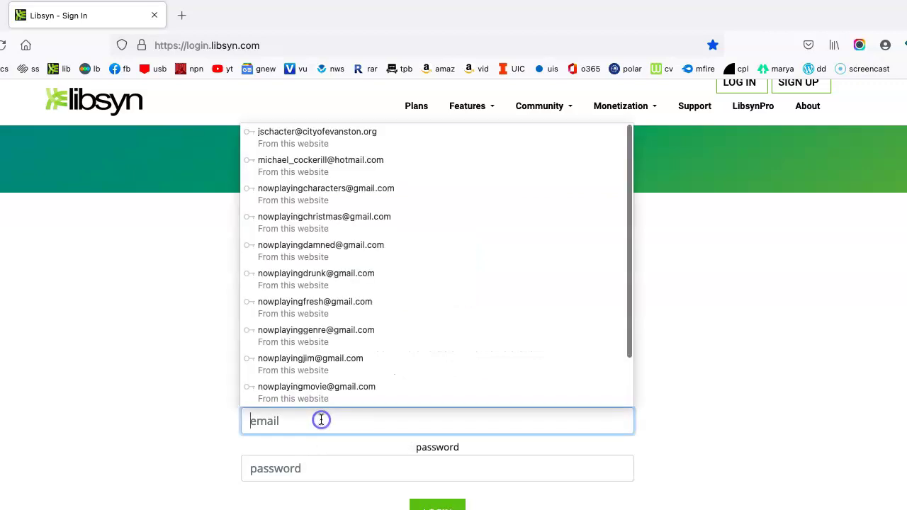
{"action": "left_click", "coordinate": [320, 368]}
{"action": "scroll", "coordinate": [382, 368], "scroll_direction": "down", "scroll_amount": 3}
{"action": "left_click", "coordinate": [415, 366]}
{"action": "scroll", "coordinate": [415, 367], "scroll_direction": "up", "scroll_amount": 2}
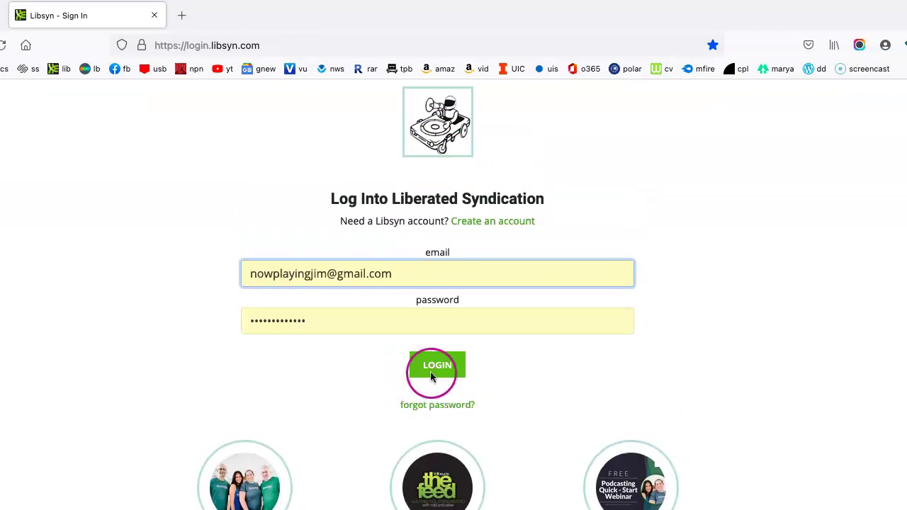
{"action": "left_click", "coordinate": [430, 368]}
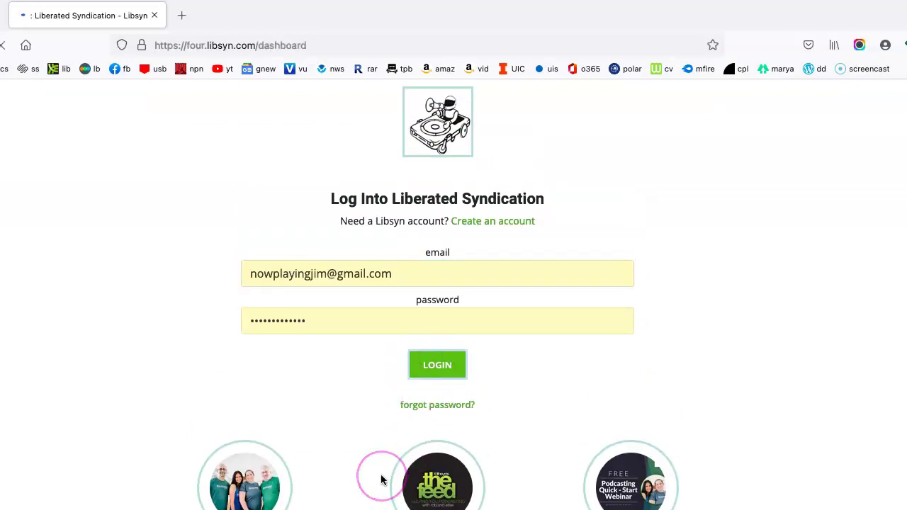
Inspect the Director's Club downloads chart, checking the Jun 27 spike and earlier June dates
{"action": "scroll", "coordinate": [381, 480], "scroll_direction": "down", "scroll_amount": 1}
{"action": "scroll", "coordinate": [381, 480], "scroll_direction": "down", "scroll_amount": 1}
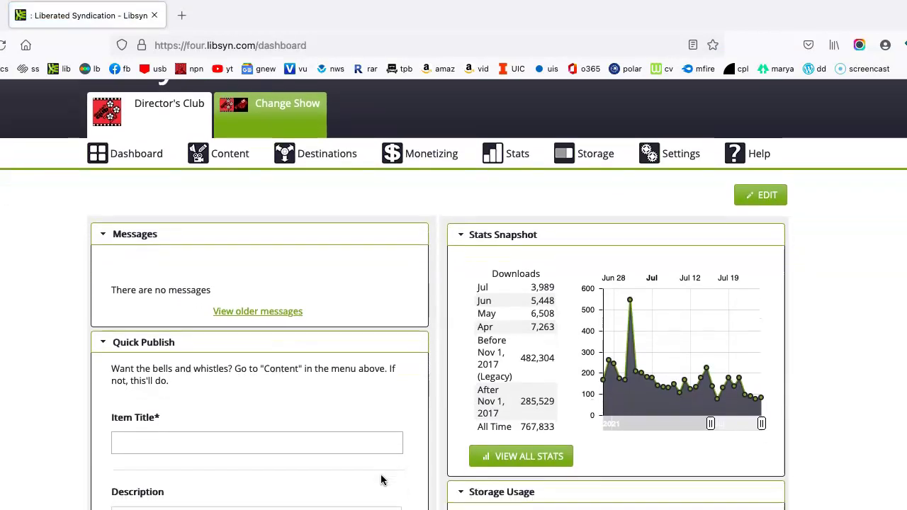
{"action": "left_click", "coordinate": [179, 114]}
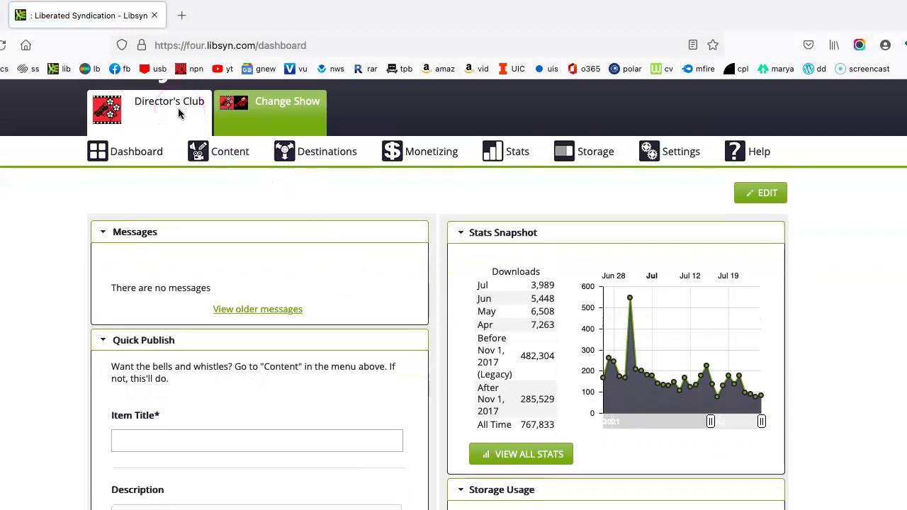
{"action": "left_click", "coordinate": [182, 150]}
{"action": "left_click", "coordinate": [628, 314]}
{"action": "left_click", "coordinate": [587, 297]}
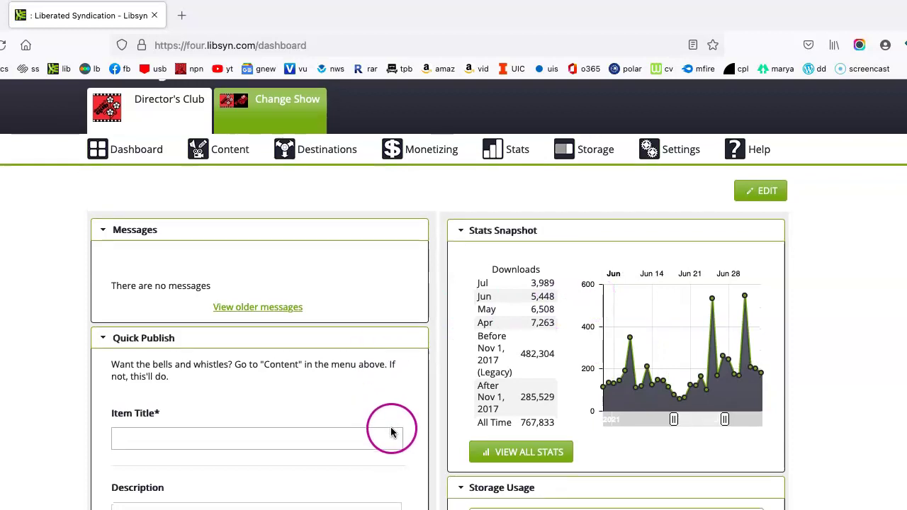
{"action": "scroll", "coordinate": [233, 280], "scroll_direction": "down", "scroll_amount": 3}
{"action": "scroll", "coordinate": [340, 449], "scroll_direction": "down", "scroll_amount": 5}
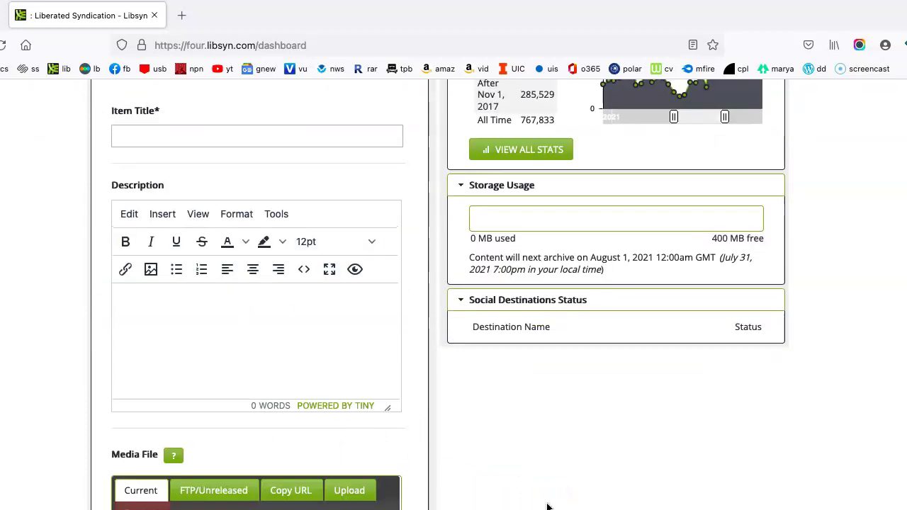
{"action": "scroll", "coordinate": [547, 505], "scroll_direction": "up", "scroll_amount": 5}
{"action": "scroll", "coordinate": [546, 505], "scroll_direction": "up", "scroll_amount": 3}
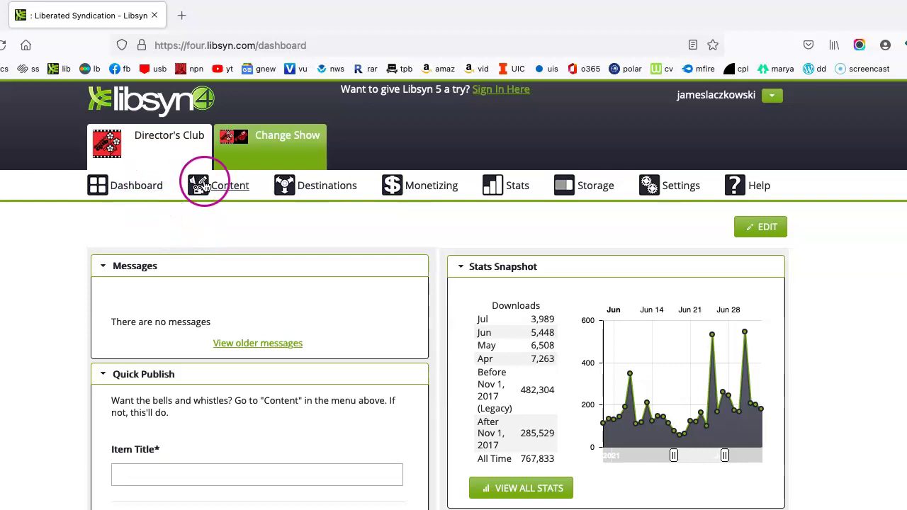
Browse the Destinations, Monetizing, Stats, Storage, Settings and Help menus, ending on the Content menu
{"action": "left_click", "coordinate": [310, 188]}
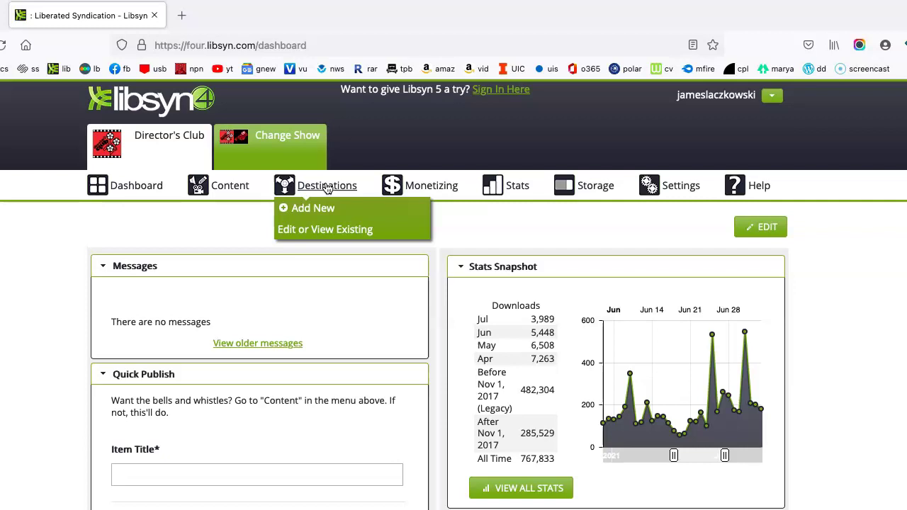
{"action": "left_click", "coordinate": [417, 182]}
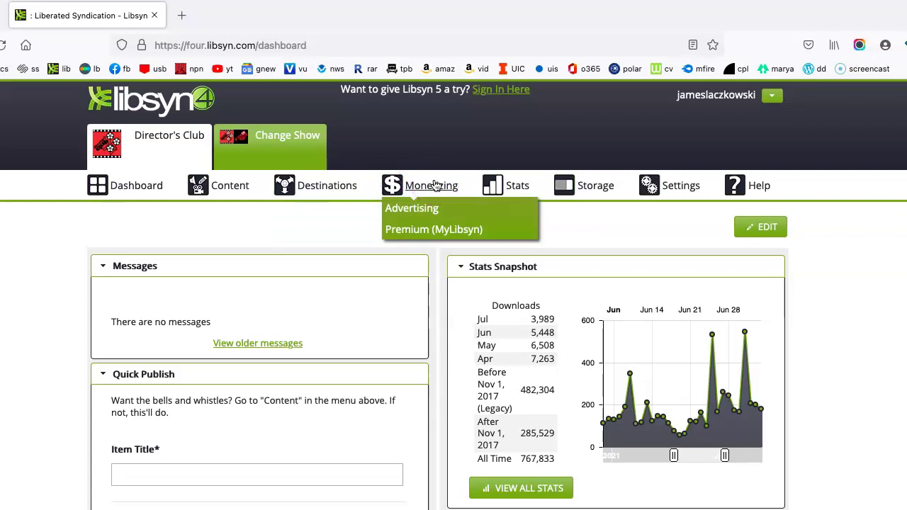
{"action": "left_click", "coordinate": [430, 170]}
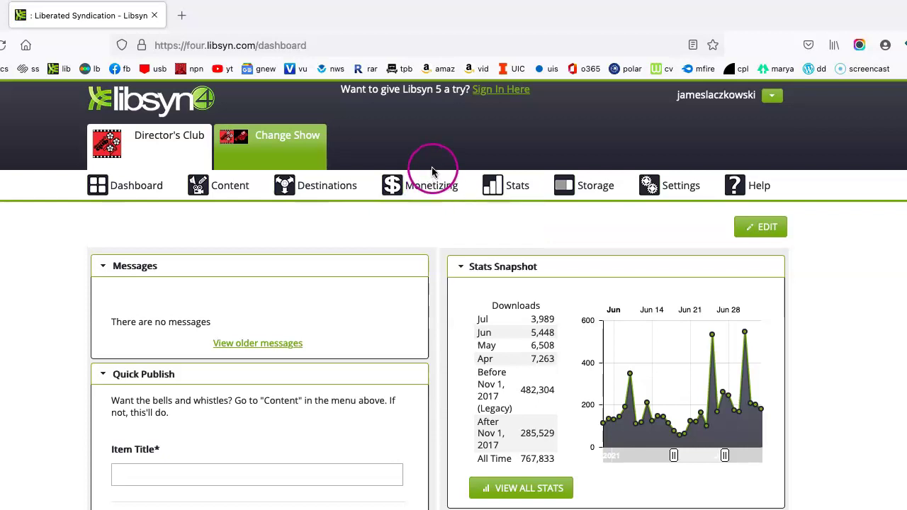
{"action": "left_click", "coordinate": [503, 178]}
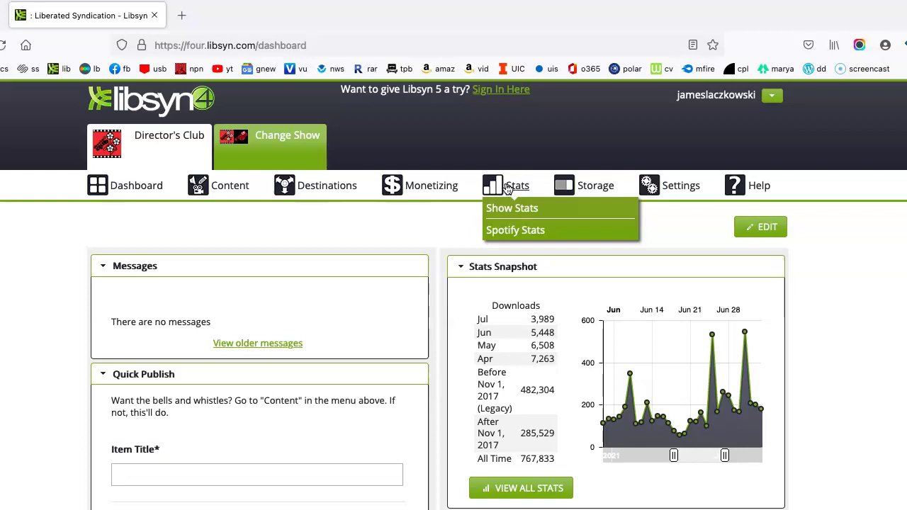
{"action": "left_click", "coordinate": [599, 186]}
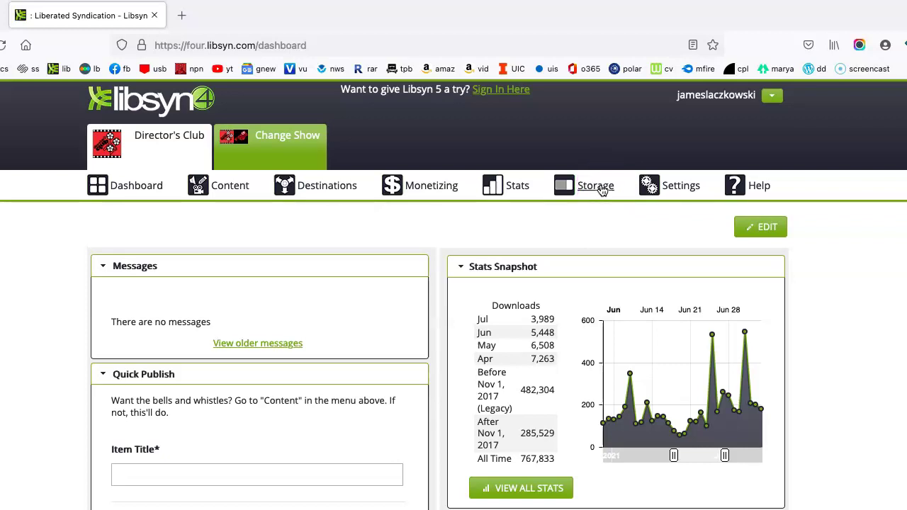
{"action": "left_click", "coordinate": [646, 188]}
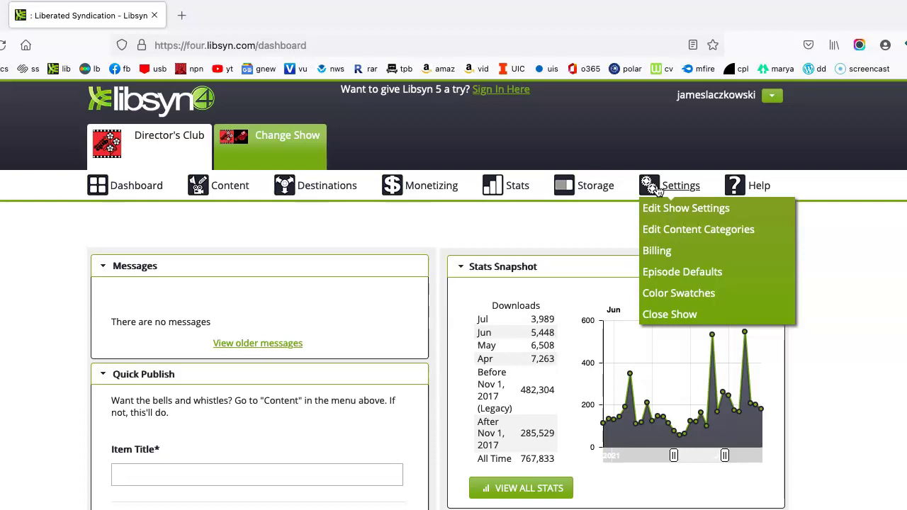
{"action": "left_click", "coordinate": [732, 185]}
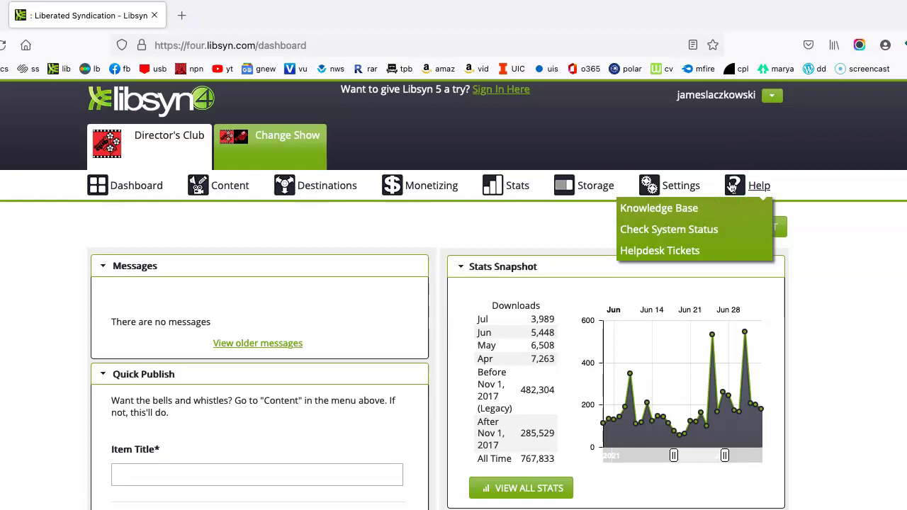
{"action": "left_click", "coordinate": [165, 216]}
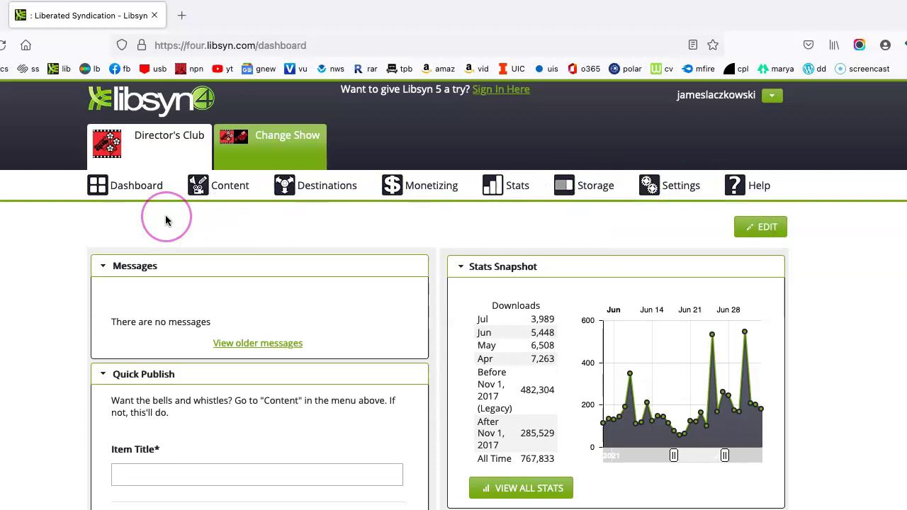
{"action": "left_click", "coordinate": [205, 193]}
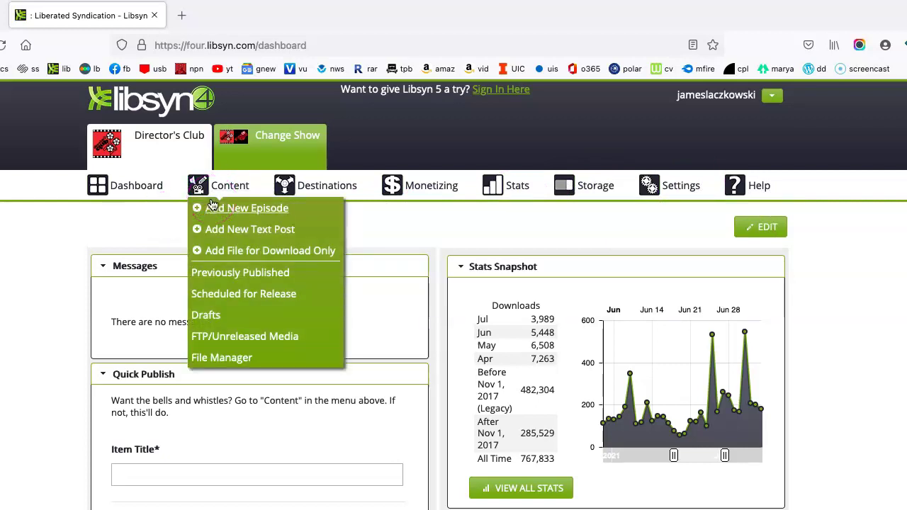
Start a new episode via Content > Add New Episode
{"action": "left_click", "coordinate": [220, 208]}
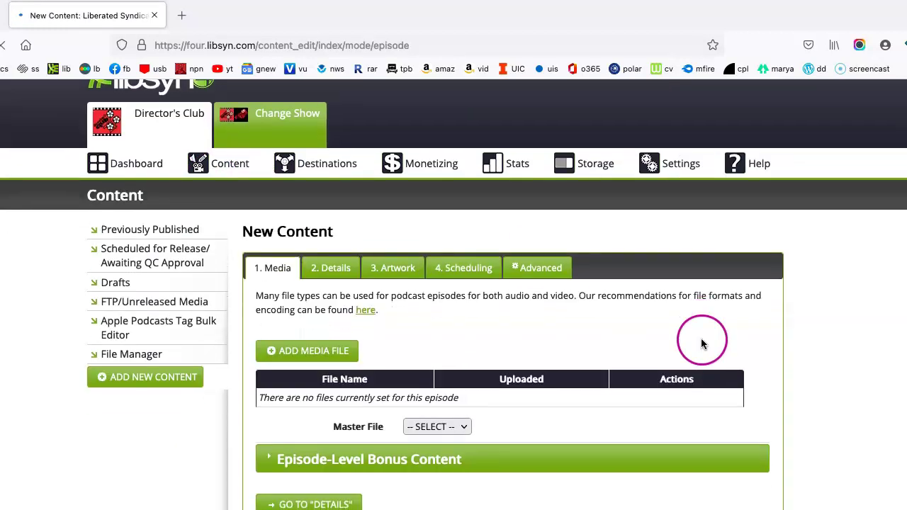
{"action": "scroll", "coordinate": [698, 344], "scroll_direction": "down", "scroll_amount": 2}
{"action": "scroll", "coordinate": [705, 341], "scroll_direction": "down", "scroll_amount": 1}
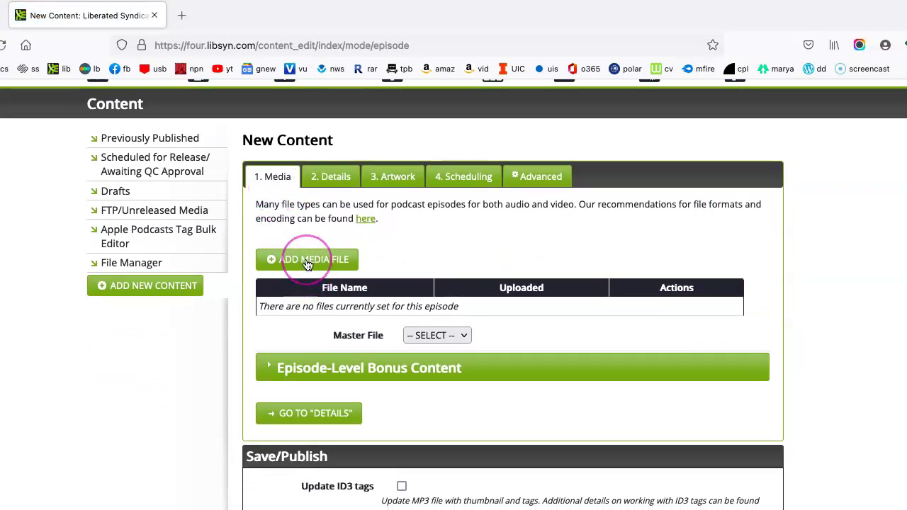
Upload Episode_1-leveled.mp3 from the Downloads folder as the episode's media file
{"action": "left_click", "coordinate": [307, 261]}
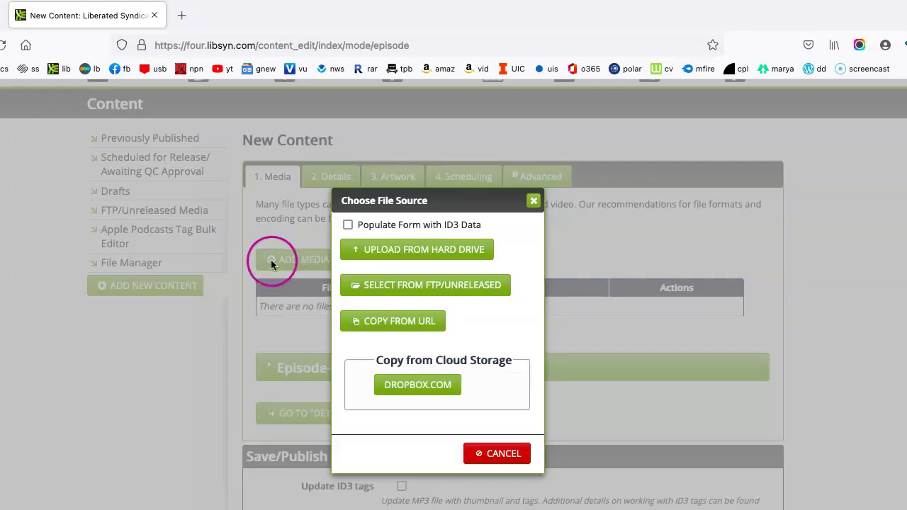
{"action": "left_click", "coordinate": [378, 252]}
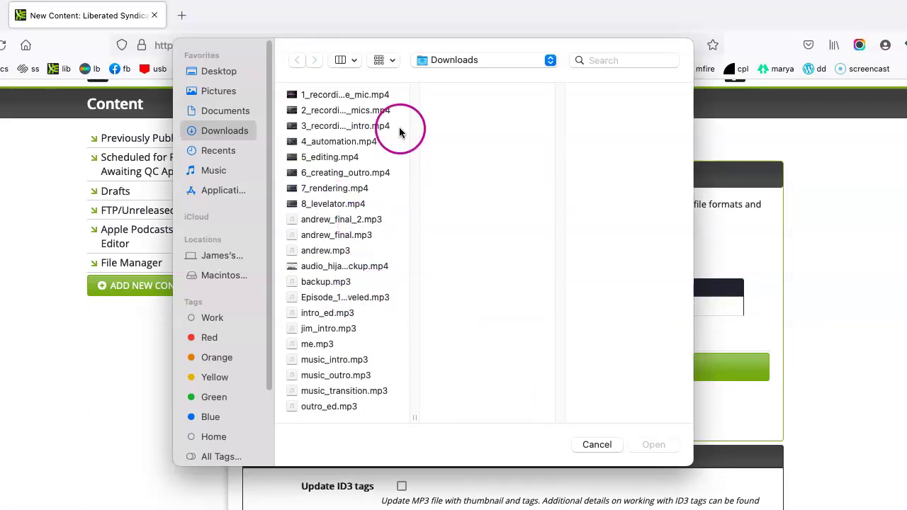
{"action": "left_click_drag", "start_coordinate": [413, 422], "coordinate": [502, 413]}
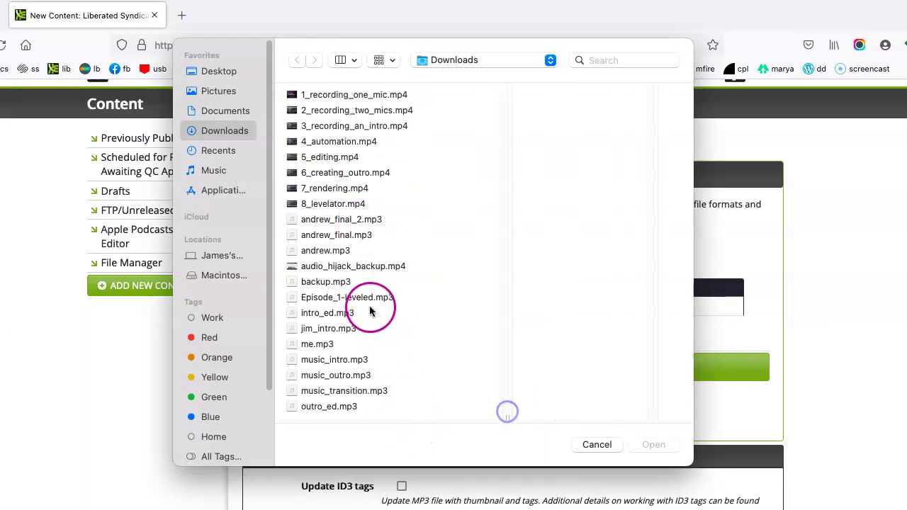
{"action": "left_click", "coordinate": [336, 298]}
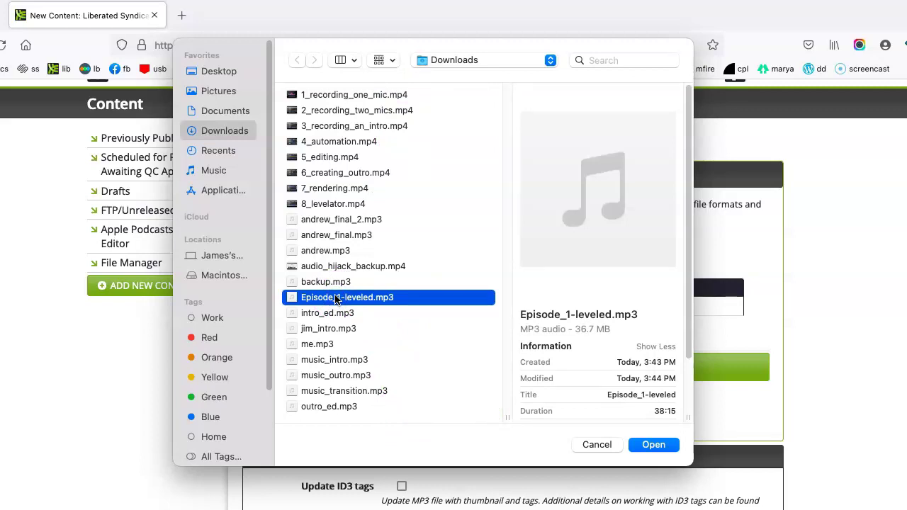
{"action": "double_click", "coordinate": [336, 298]}
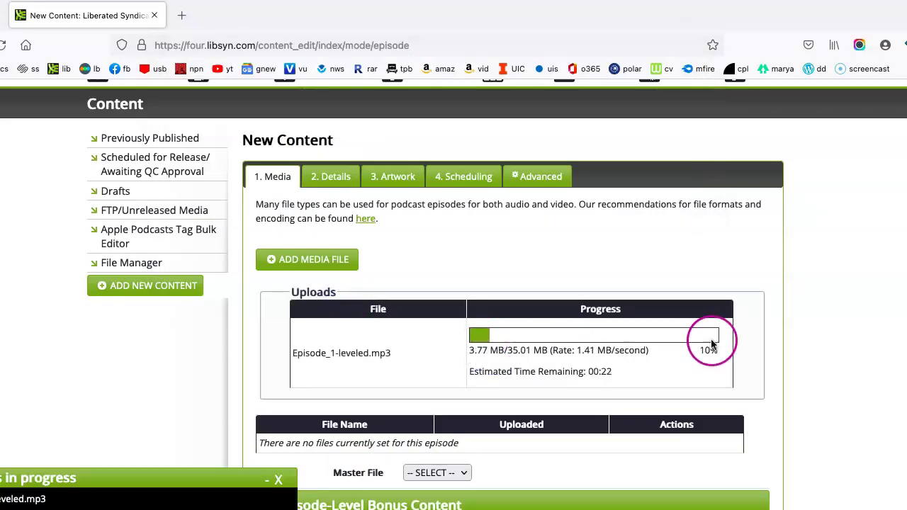
{"action": "left_click_drag", "start_coordinate": [235, 455], "coordinate": [253, 434]}
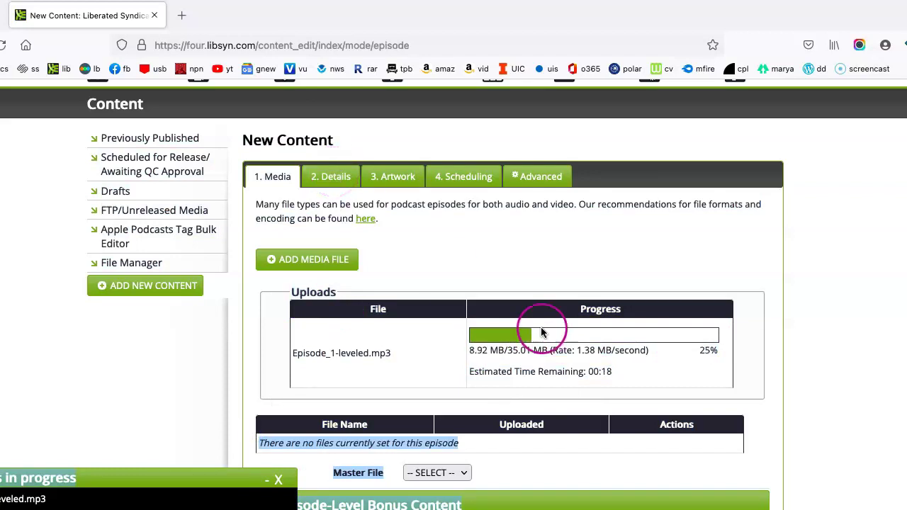
Title the episode 'Episode 1: Podcasting' with subtitle 'feat. guest', ready for the description
{"action": "left_click", "coordinate": [356, 178]}
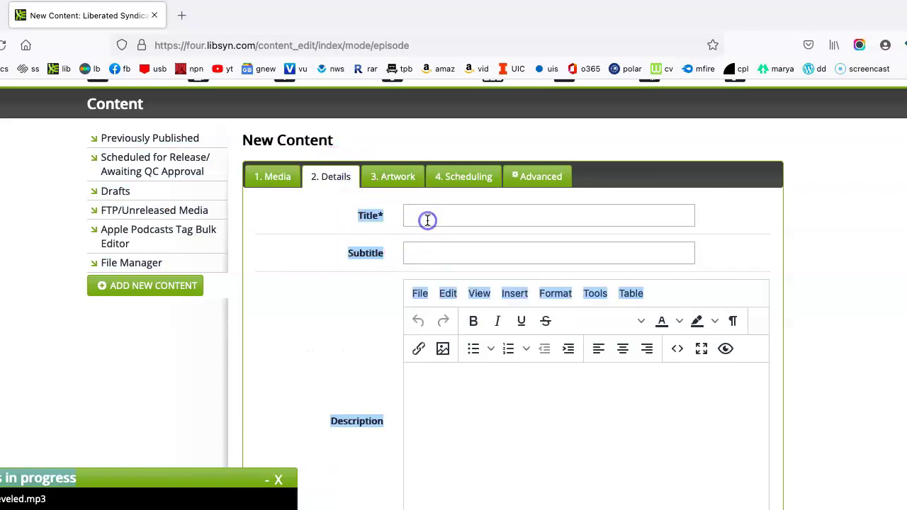
{"action": "left_click", "coordinate": [427, 219]}
{"action": "left_click", "coordinate": [333, 182]}
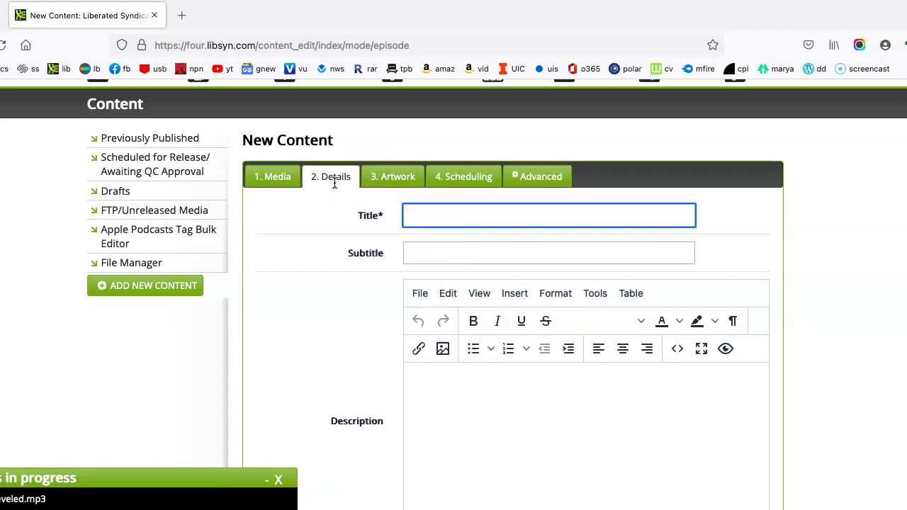
{"action": "type", "text": "Episode 1:"}
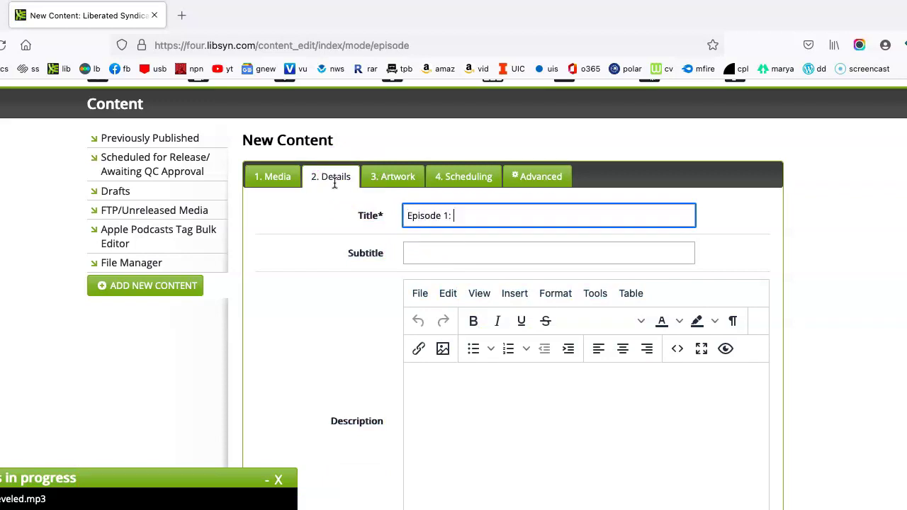
{"action": "type", "text": " Podcasting"}
{"action": "key", "text": "Tab"}
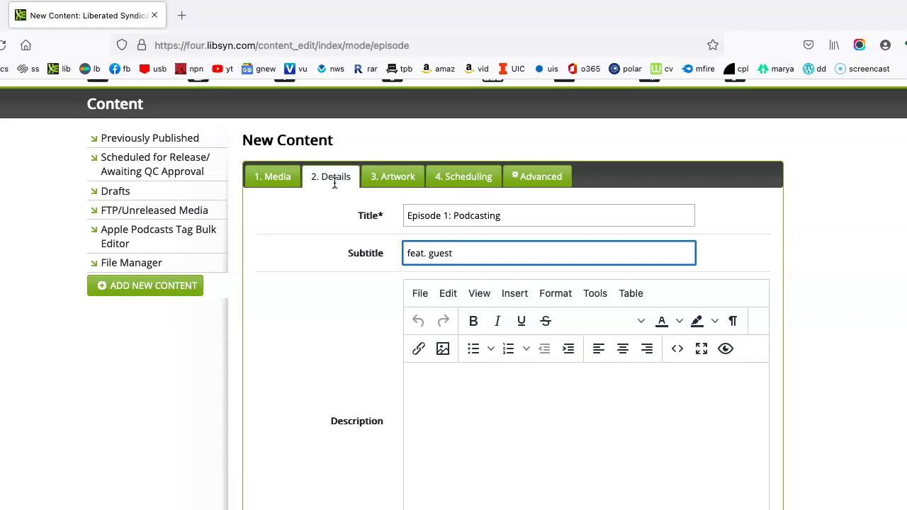
{"action": "key", "text": "Tab"}
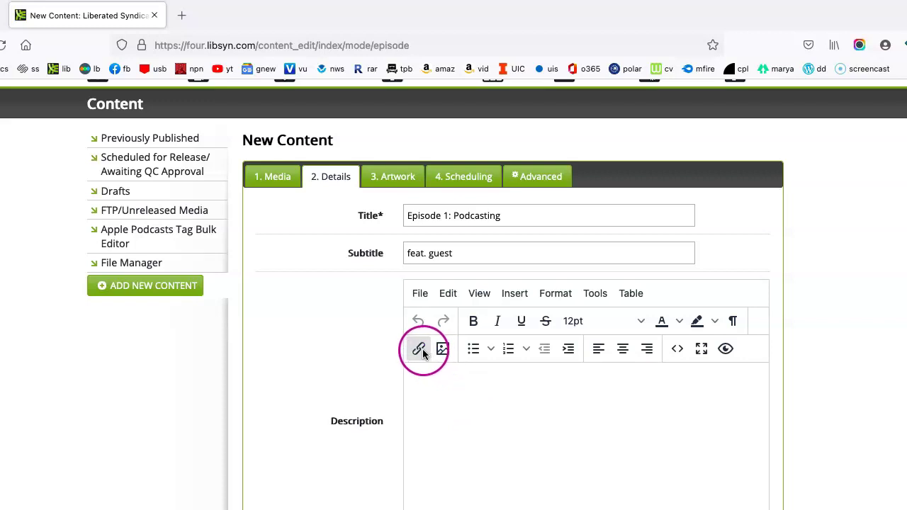
Enter the description 'This is an episode all about podcasting featuring Guest Name.' with Guest Name left unlinked
{"action": "left_click", "coordinate": [441, 403]}
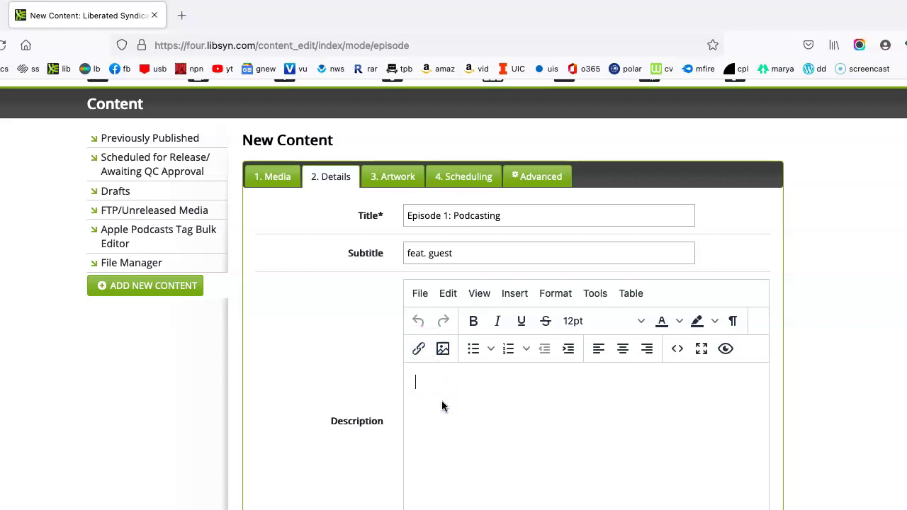
{"action": "type", "text": "This is an episode all about podcasting featuring Guest Name."}
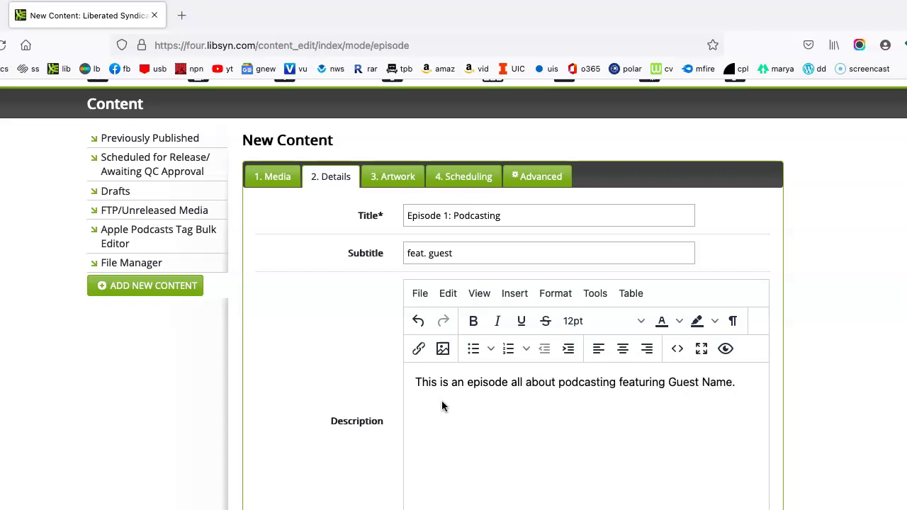
{"action": "left_click_drag", "start_coordinate": [669, 383], "coordinate": [733, 383]}
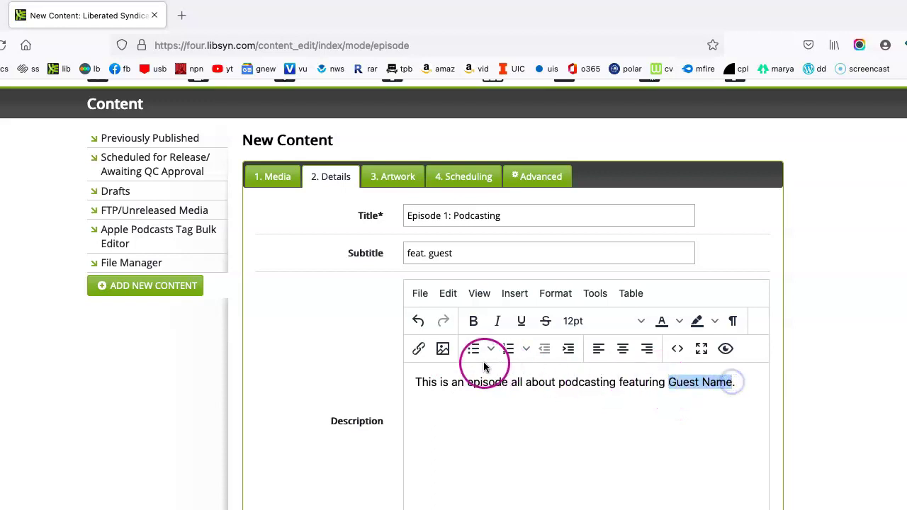
{"action": "left_click", "coordinate": [419, 348]}
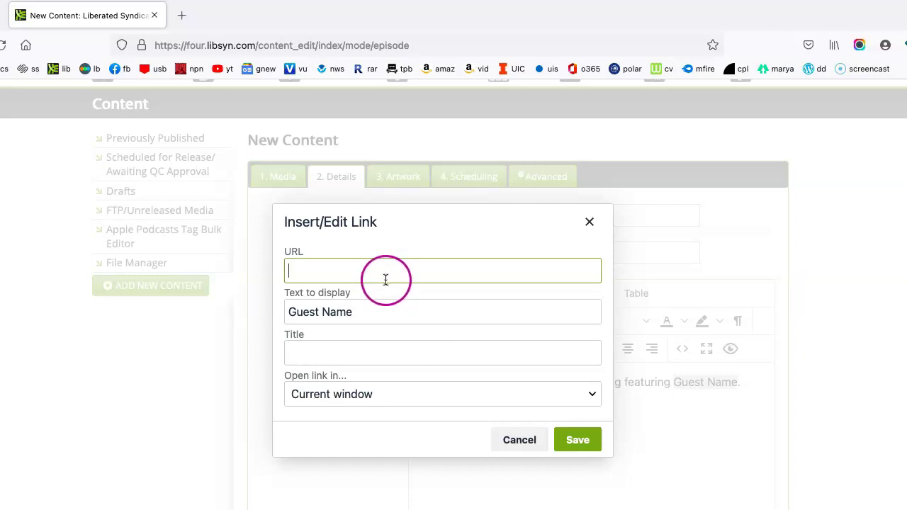
{"action": "left_click", "coordinate": [516, 440]}
{"action": "left_click", "coordinate": [609, 435]}
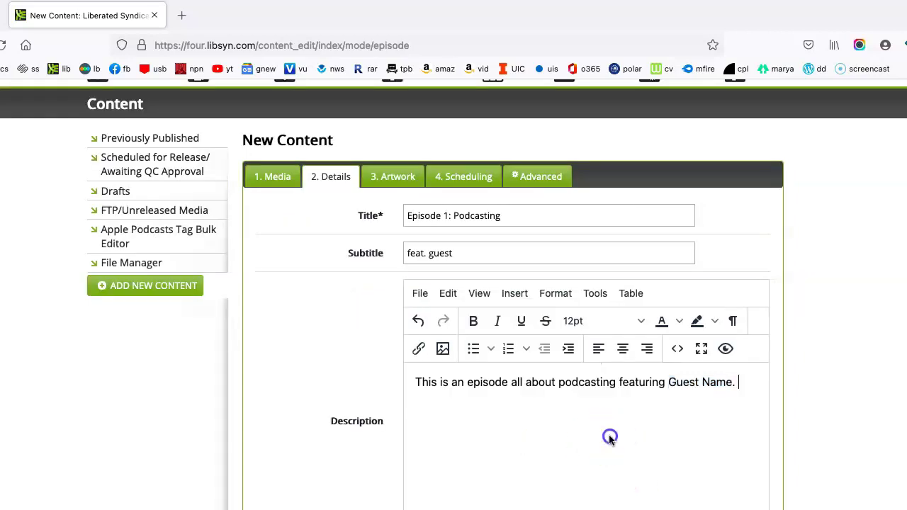
{"action": "scroll", "coordinate": [609, 435], "scroll_direction": "down", "scroll_amount": 1}
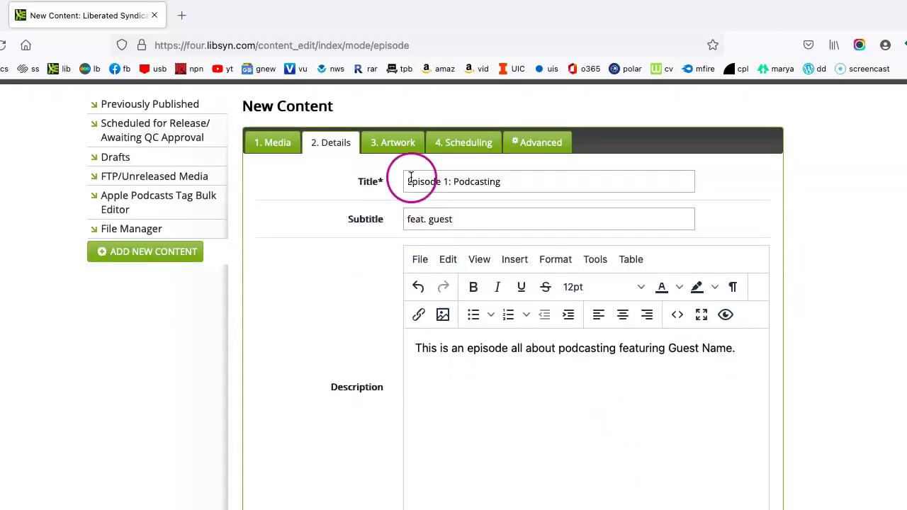
Review the Category field, keeping the existing movies category
{"action": "scroll", "coordinate": [712, 449], "scroll_direction": "down", "scroll_amount": 1}
{"action": "scroll", "coordinate": [712, 446], "scroll_direction": "down", "scroll_amount": 3}
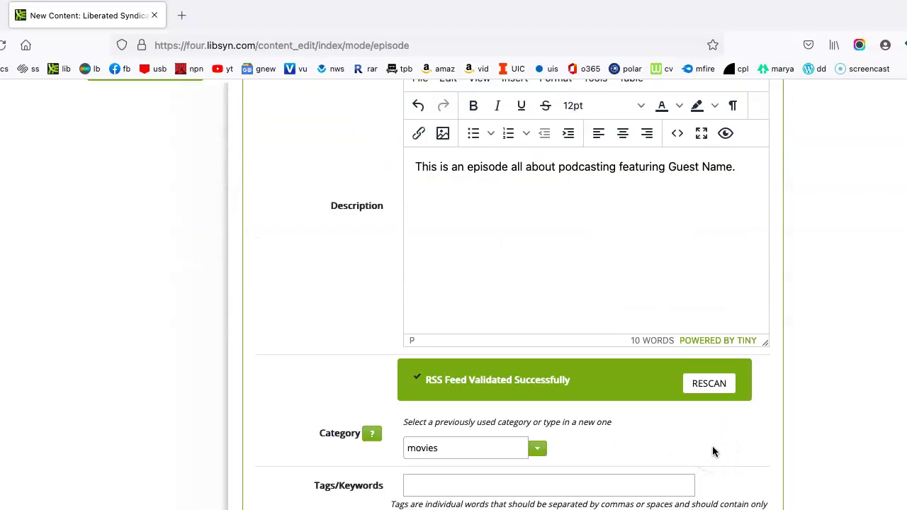
{"action": "scroll", "coordinate": [715, 447], "scroll_direction": "down", "scroll_amount": 3}
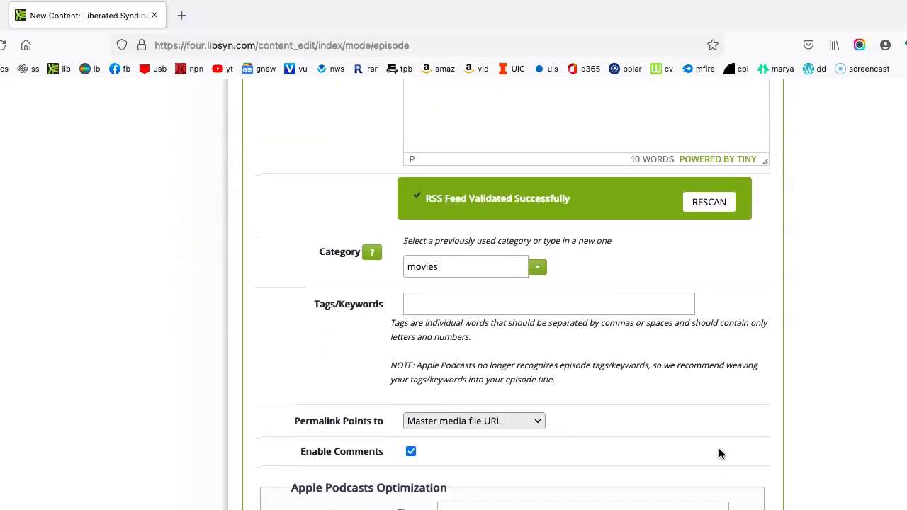
{"action": "scroll", "coordinate": [717, 448], "scroll_direction": "down", "scroll_amount": 4}
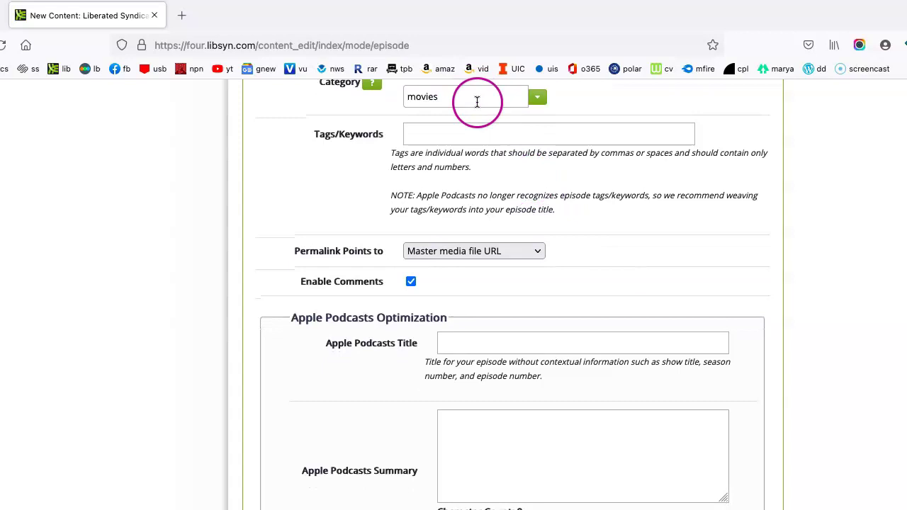
{"action": "scroll", "coordinate": [496, 106], "scroll_direction": "up", "scroll_amount": 1}
{"action": "left_click", "coordinate": [538, 111]}
{"action": "left_click", "coordinate": [609, 112]}
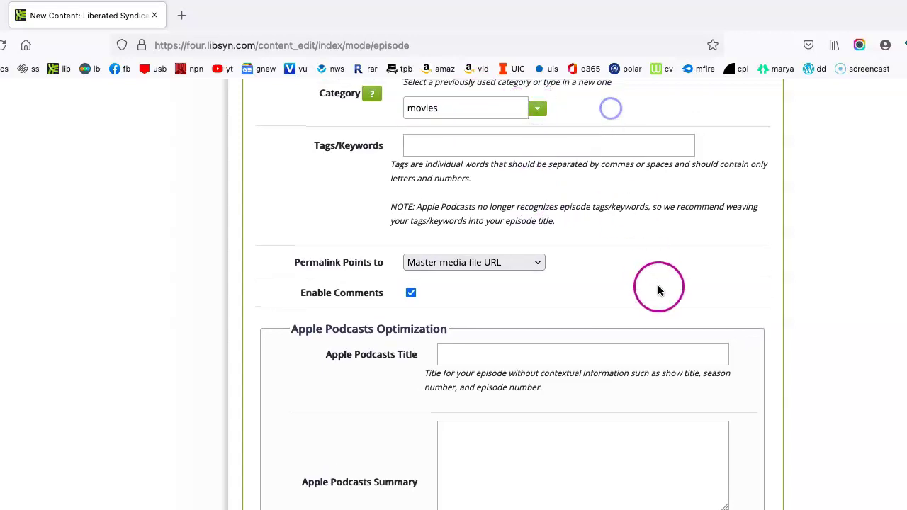
{"action": "scroll", "coordinate": [662, 294], "scroll_direction": "down", "scroll_amount": 3}
{"action": "scroll", "coordinate": [666, 296], "scroll_direction": "down", "scroll_amount": 1}
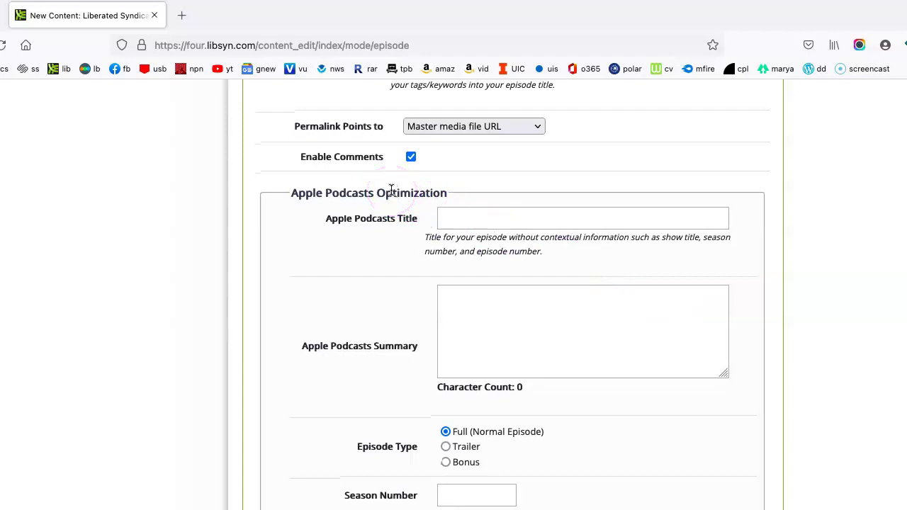
Look over the Tags, Apple Podcasts Optimization and Rating fields without changes
{"action": "left_click", "coordinate": [406, 228]}
{"action": "scroll", "coordinate": [406, 231], "scroll_direction": "down", "scroll_amount": 2}
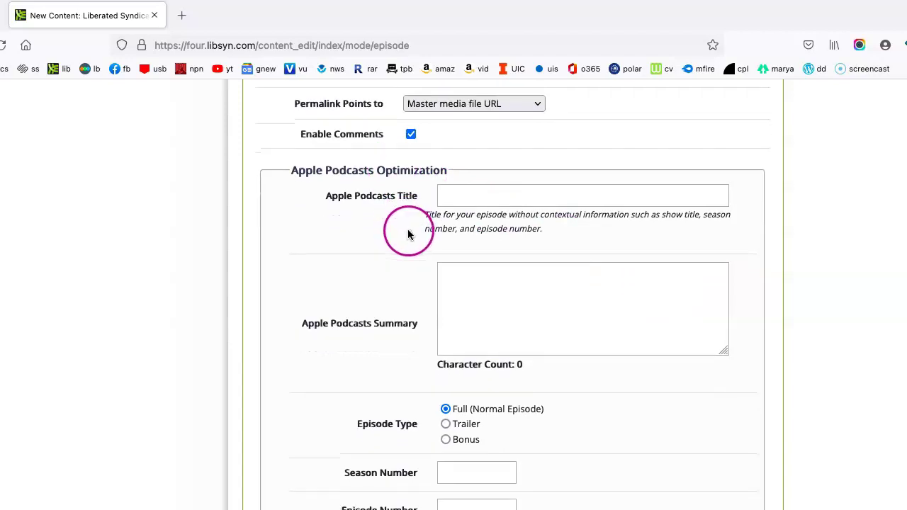
{"action": "scroll", "coordinate": [409, 235], "scroll_direction": "down", "scroll_amount": 4}
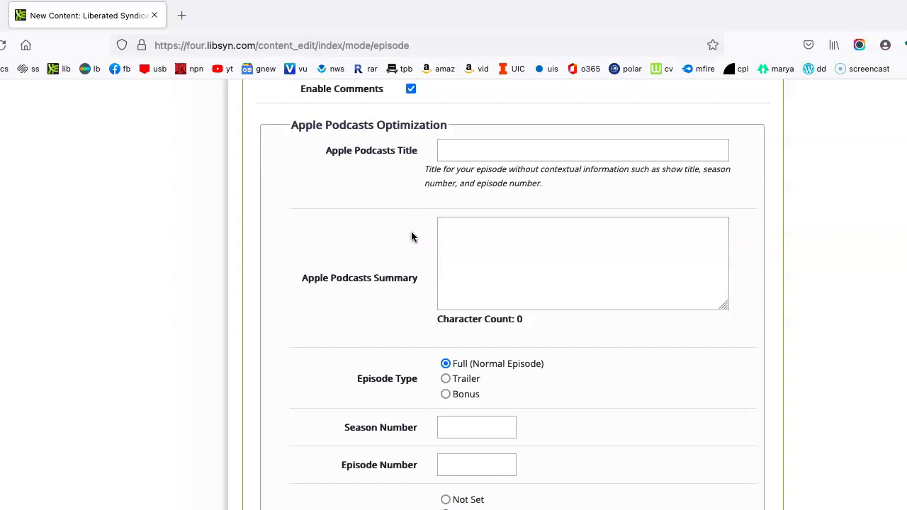
{"action": "left_click", "coordinate": [410, 265]}
{"action": "scroll", "coordinate": [414, 279], "scroll_direction": "down", "scroll_amount": 15}
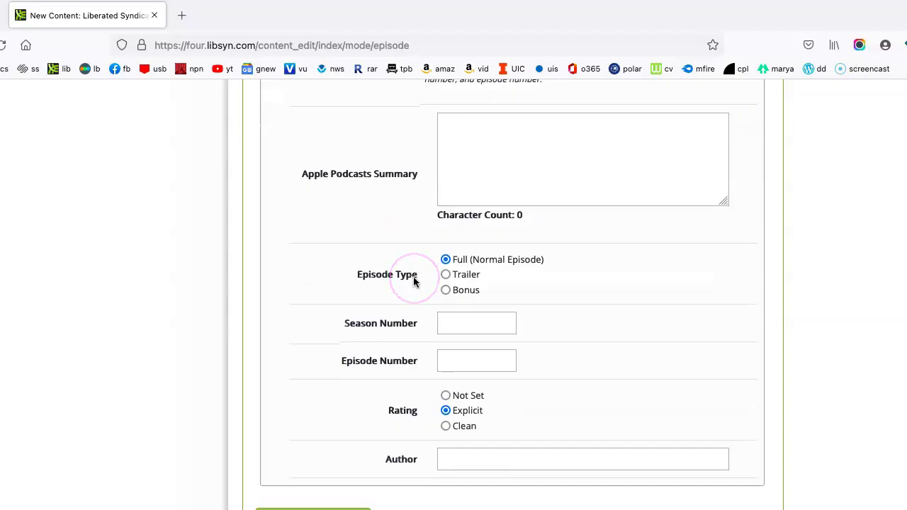
{"action": "scroll", "coordinate": [414, 282], "scroll_direction": "down", "scroll_amount": 5}
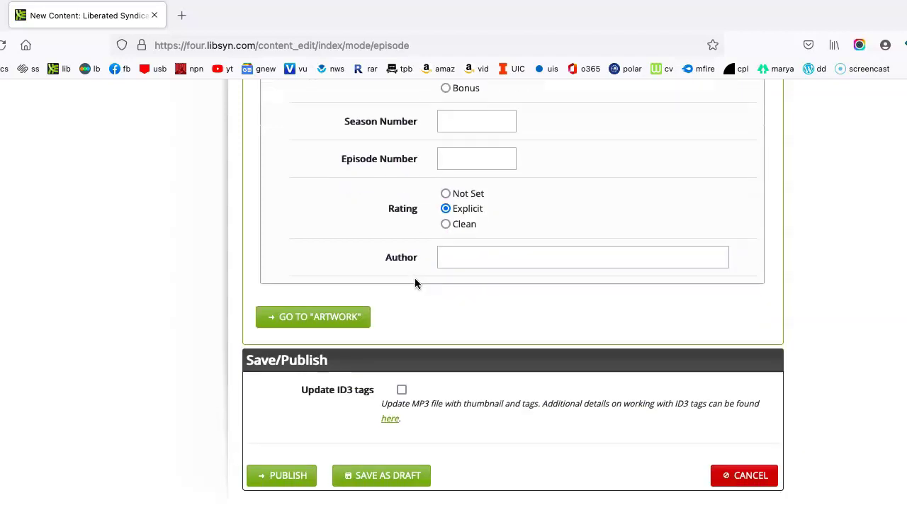
{"action": "scroll", "coordinate": [414, 280], "scroll_direction": "up", "scroll_amount": 20}
Leave the Thumbnail and Widescreen Image artwork empty and continue to Scheduling
{"action": "left_click", "coordinate": [400, 289]}
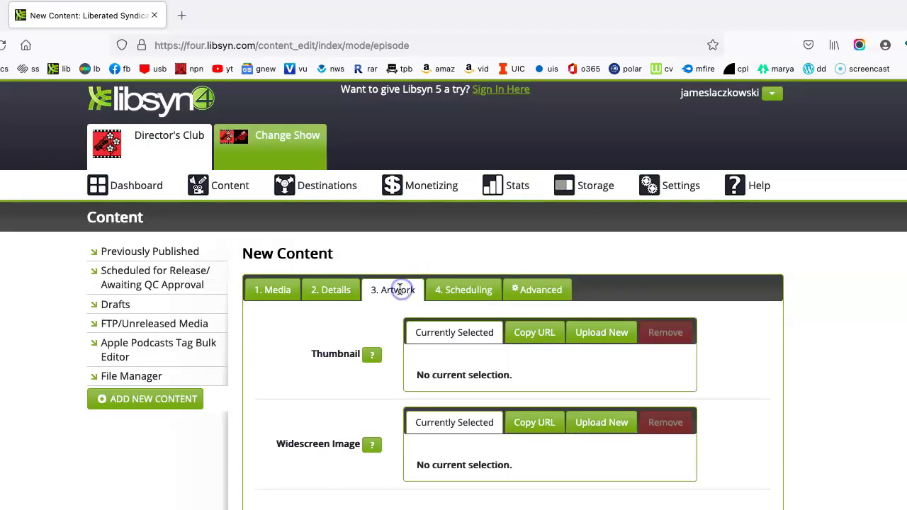
{"action": "scroll", "coordinate": [380, 304], "scroll_direction": "down", "scroll_amount": 2}
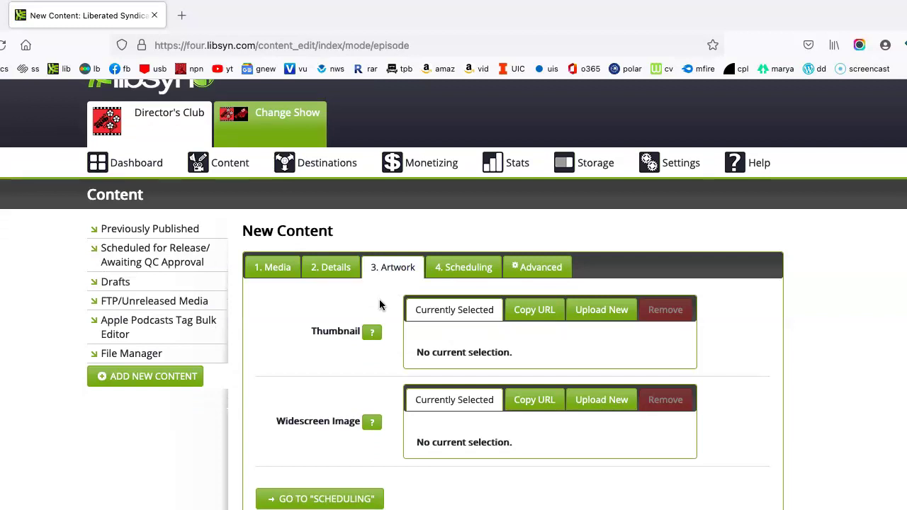
{"action": "mouse_move", "coordinate": [656, 165]}
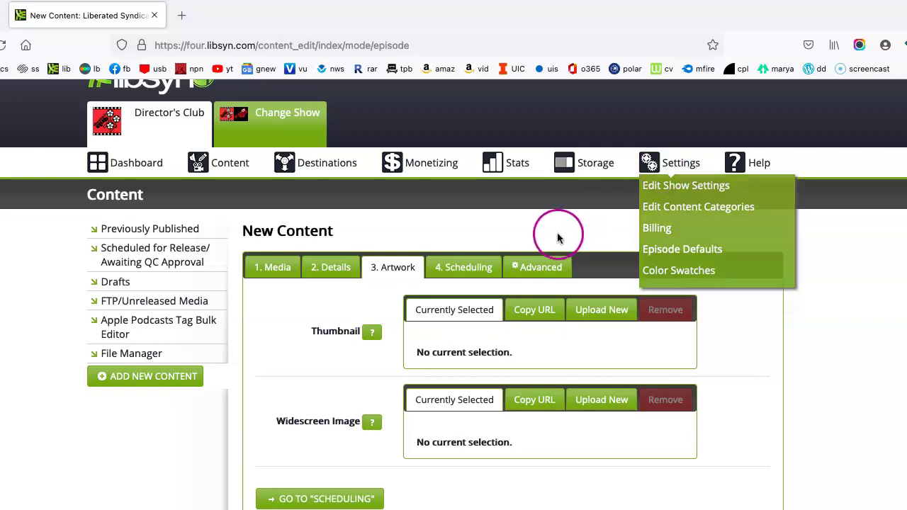
{"action": "left_click", "coordinate": [457, 267]}
Set a new release date of 2021-07-26 at 12:00 AM, keeping the episode never expiring
{"action": "left_click", "coordinate": [398, 310]}
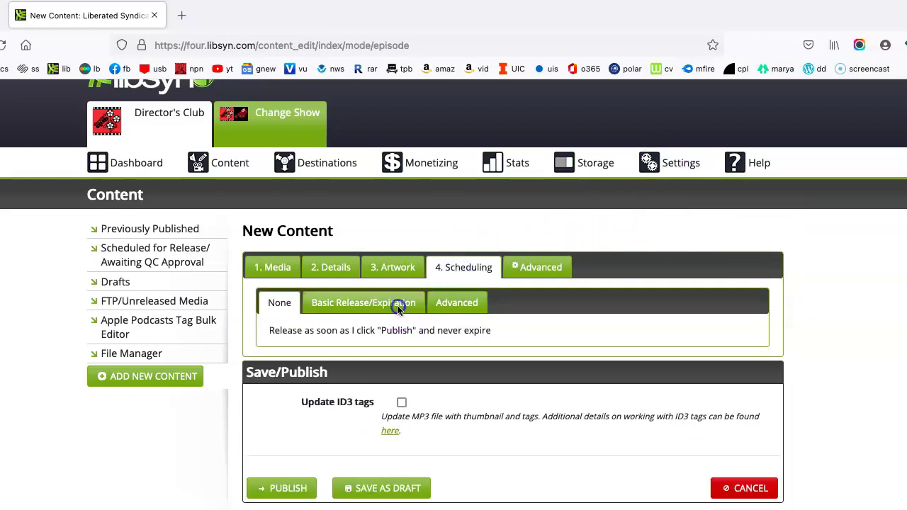
{"action": "left_click", "coordinate": [471, 356]}
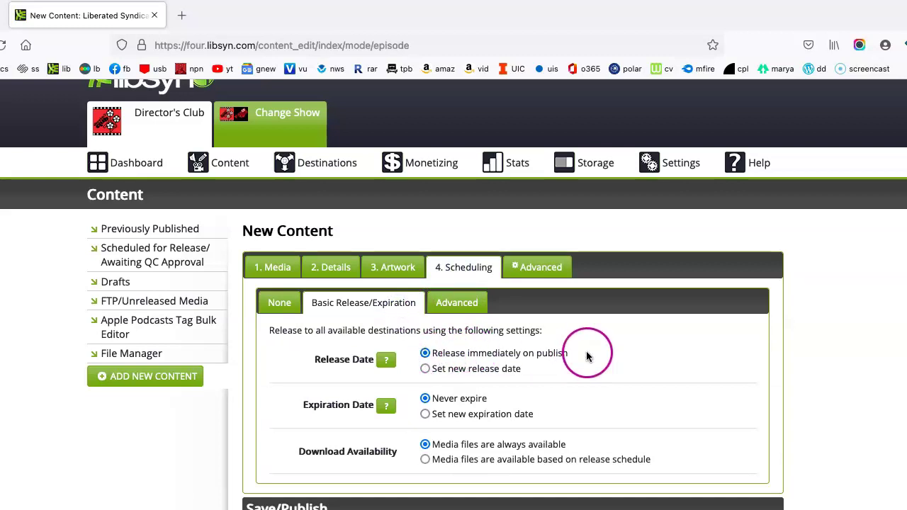
{"action": "left_click", "coordinate": [425, 369]}
{"action": "scroll", "coordinate": [627, 437], "scroll_direction": "down", "scroll_amount": 1}
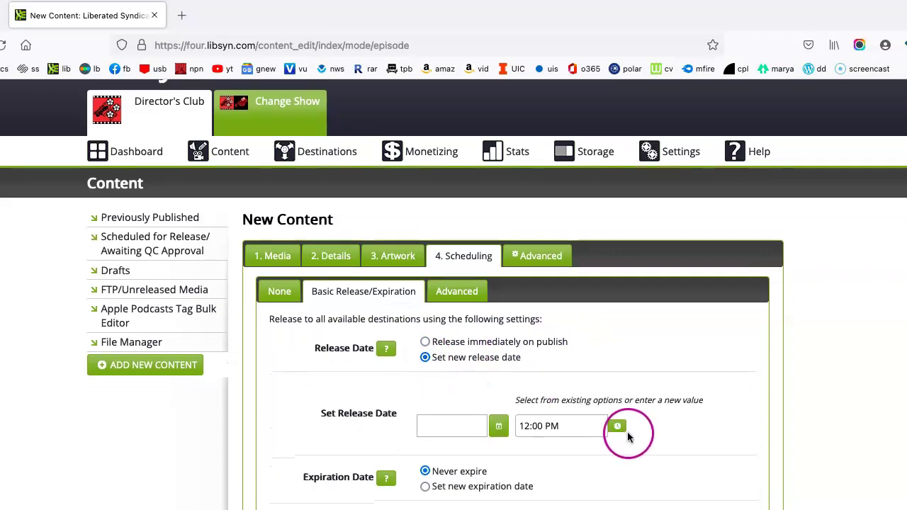
{"action": "left_click", "coordinate": [619, 427]}
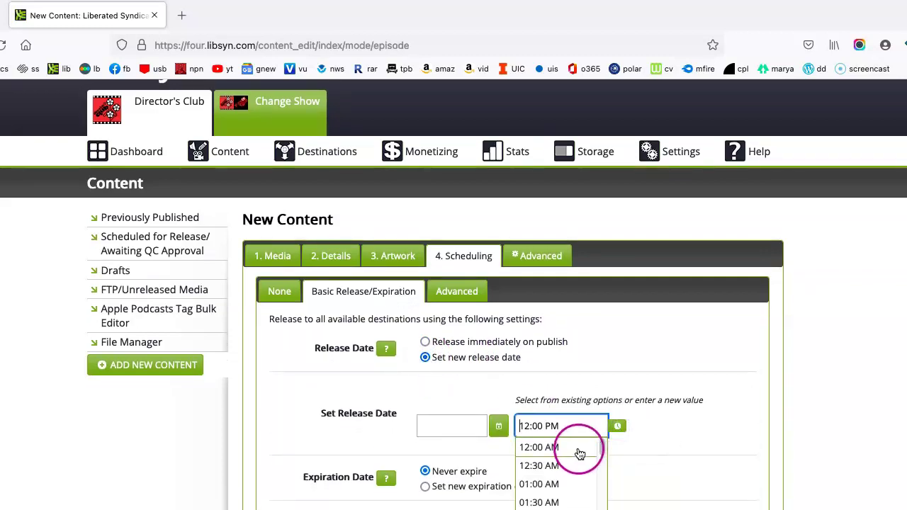
{"action": "left_click", "coordinate": [580, 447]}
{"action": "left_click", "coordinate": [498, 426]}
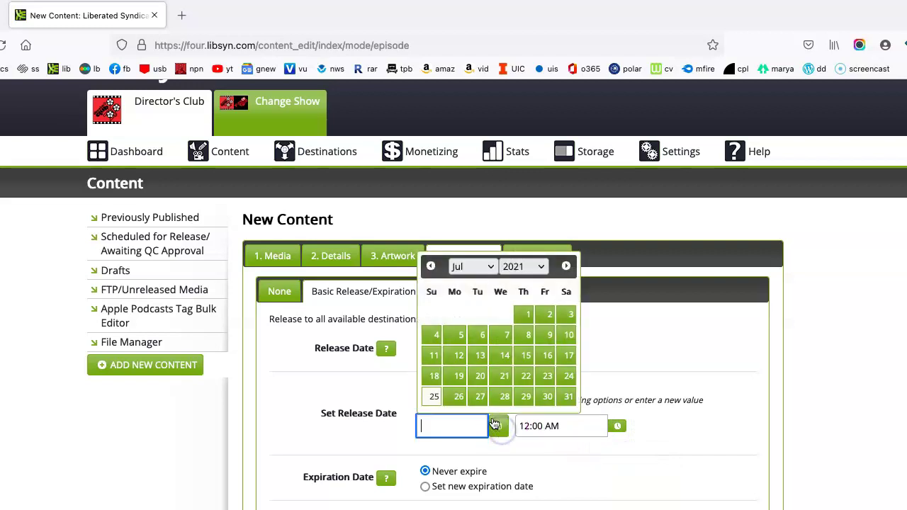
{"action": "left_click", "coordinate": [458, 399]}
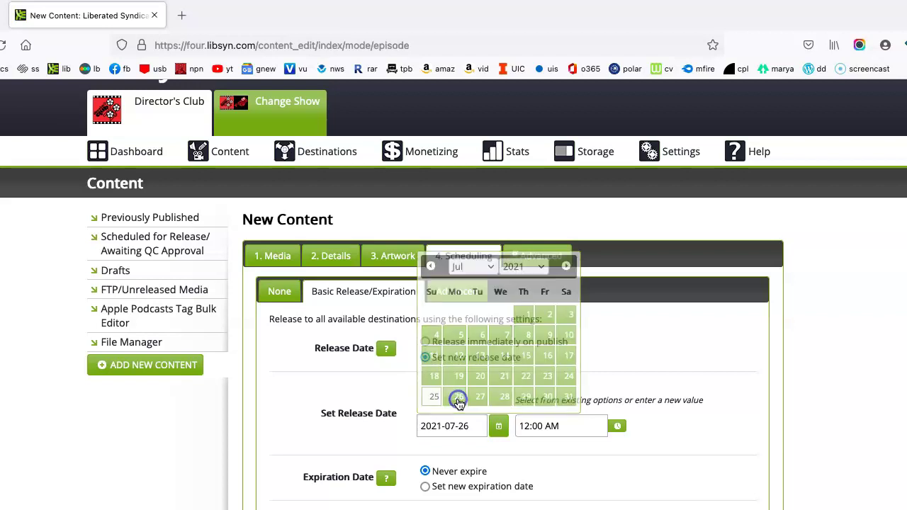
{"action": "scroll", "coordinate": [459, 403], "scroll_direction": "down", "scroll_amount": 1}
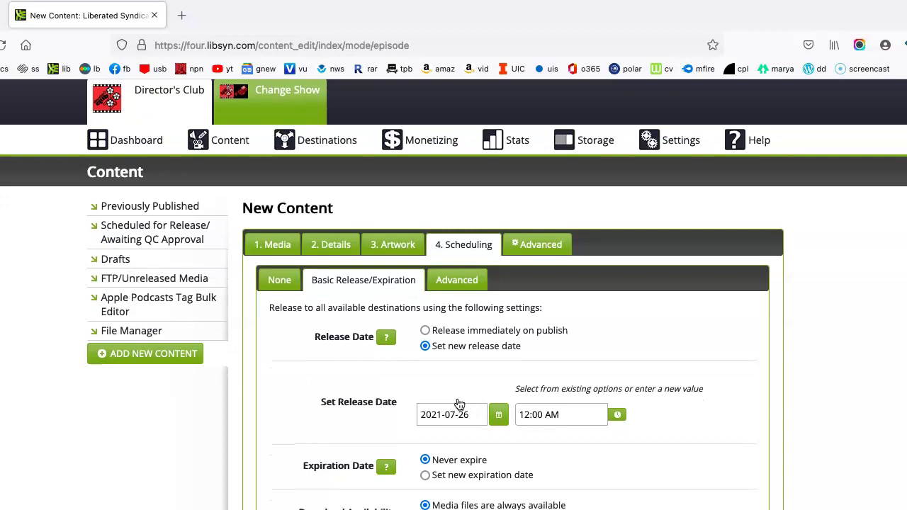
Revisit the Advanced and Details steps, then confirm Episode_1-leveled.mp3 uploaded as the master file
{"action": "left_click", "coordinate": [542, 249]}
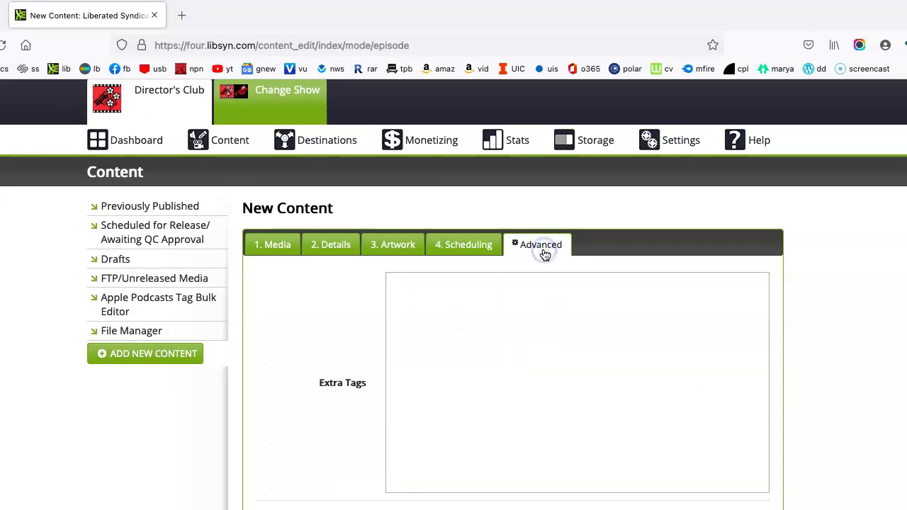
{"action": "scroll", "coordinate": [643, 372], "scroll_direction": "down", "scroll_amount": 10}
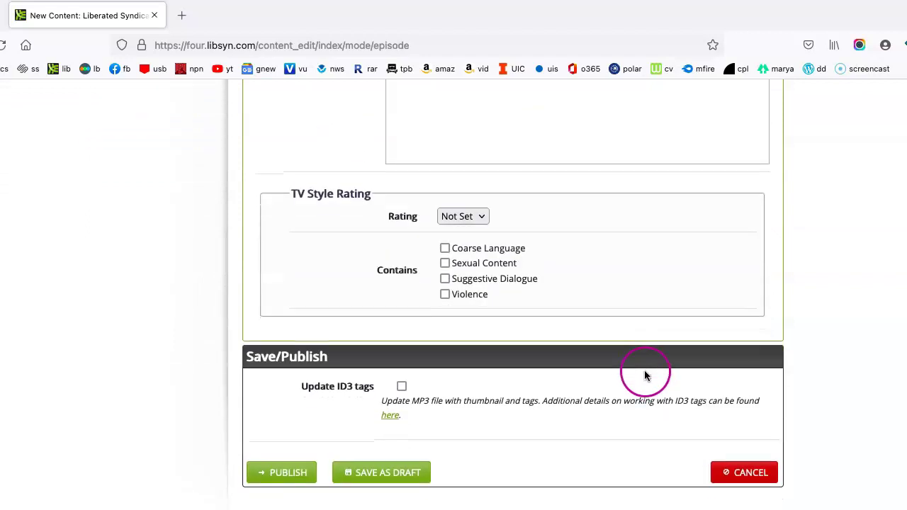
{"action": "scroll", "coordinate": [646, 370], "scroll_direction": "up", "scroll_amount": 15}
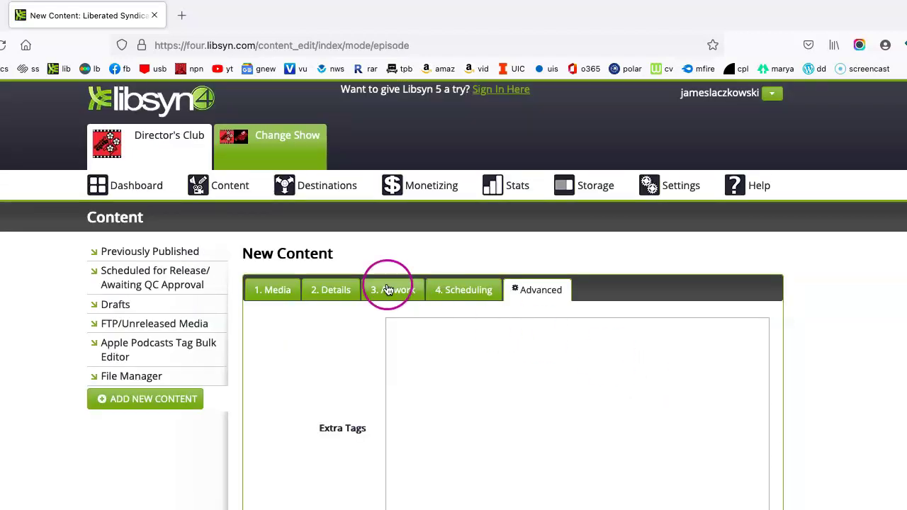
{"action": "left_click", "coordinate": [322, 287]}
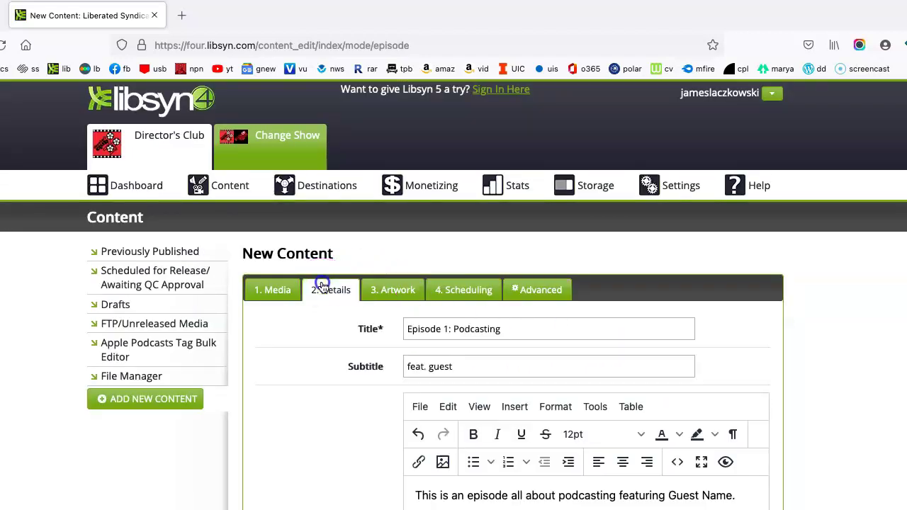
{"action": "scroll", "coordinate": [492, 379], "scroll_direction": "down", "scroll_amount": 1}
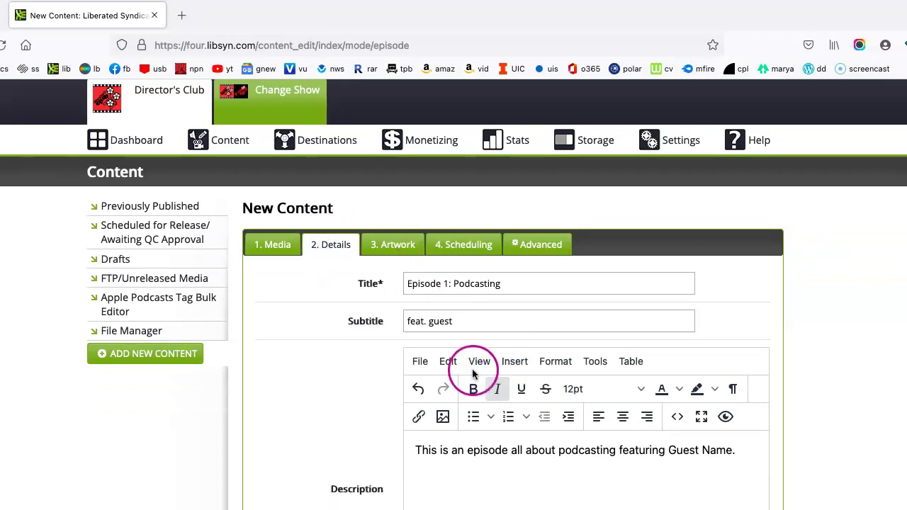
{"action": "left_click", "coordinate": [277, 249]}
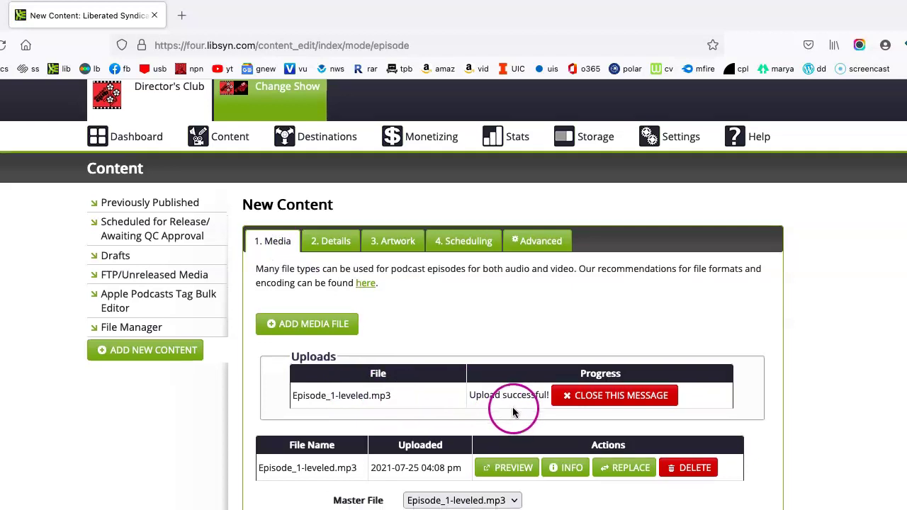
{"action": "scroll", "coordinate": [513, 411], "scroll_direction": "down", "scroll_amount": 5}
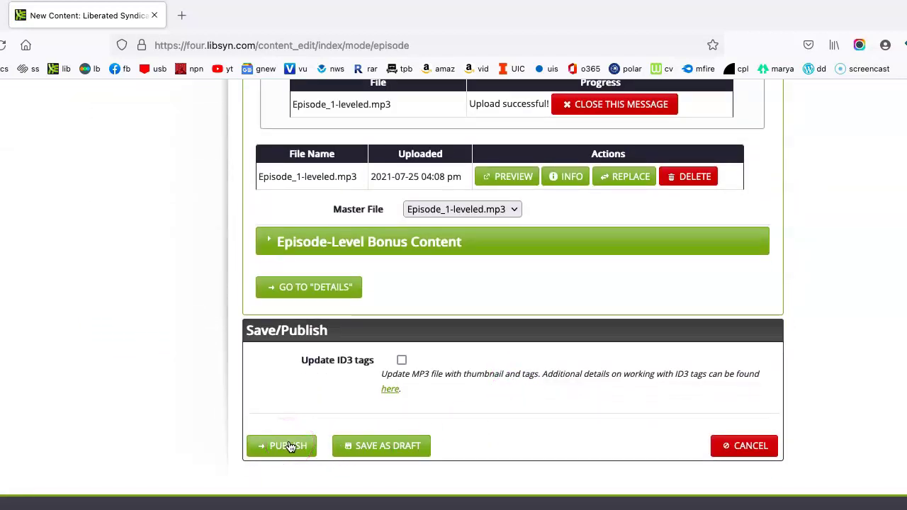
Publish the episode, then view Previously Published content and Episode 189's details
{"action": "left_click", "coordinate": [289, 445]}
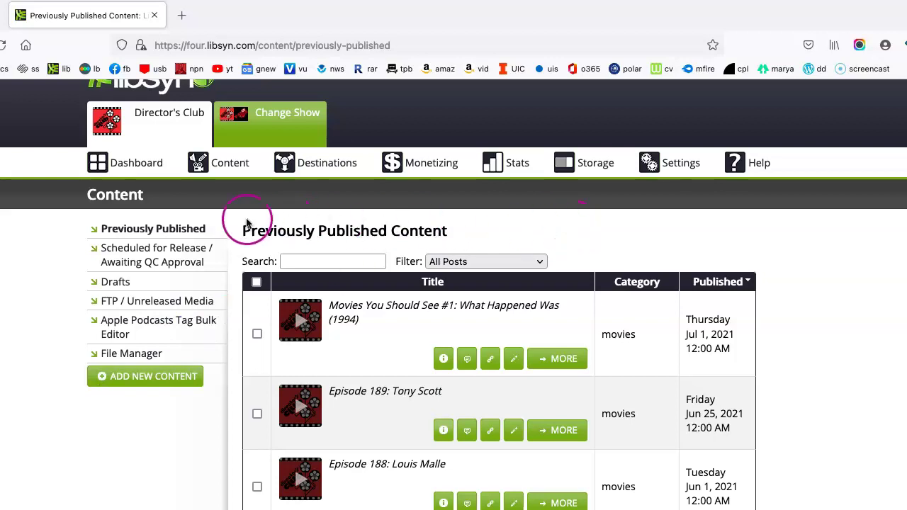
{"action": "left_click", "coordinate": [162, 232]}
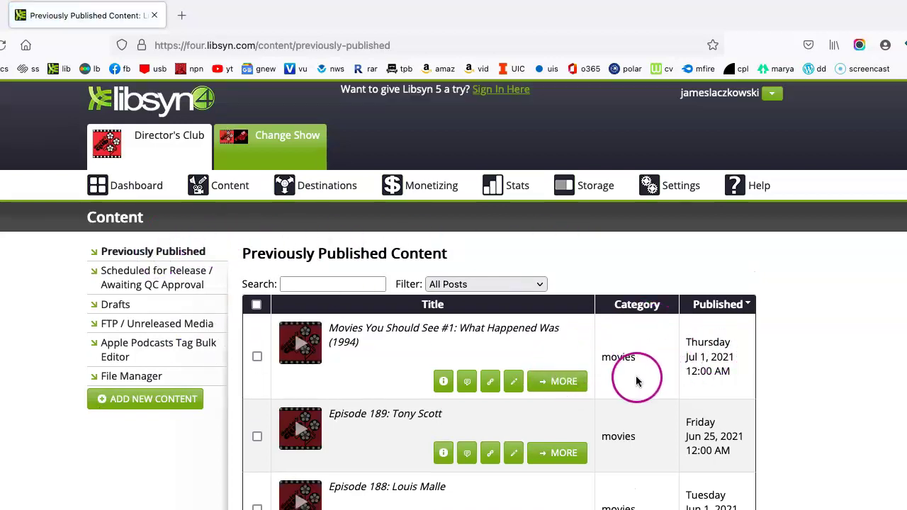
{"action": "scroll", "coordinate": [639, 372], "scroll_direction": "down", "scroll_amount": 2}
{"action": "scroll", "coordinate": [638, 379], "scroll_direction": "down", "scroll_amount": 4}
{"action": "scroll", "coordinate": [638, 379], "scroll_direction": "up", "scroll_amount": 1}
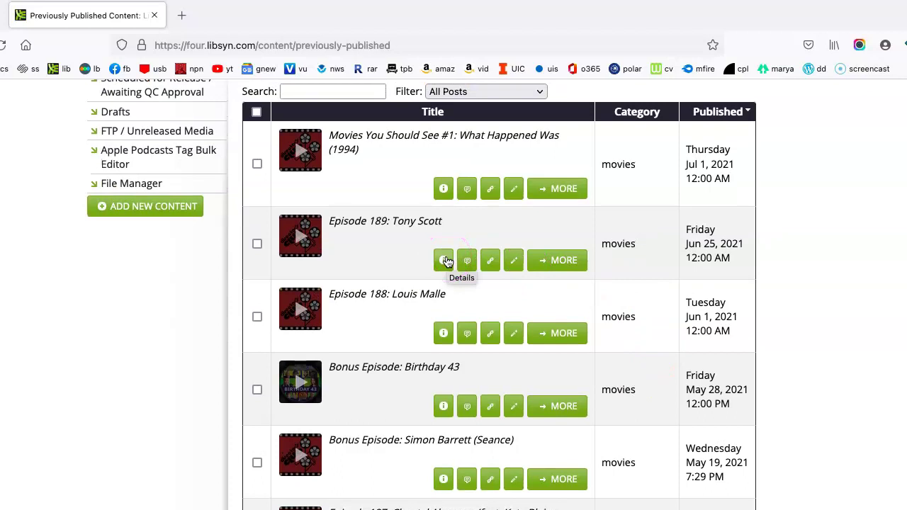
{"action": "left_click", "coordinate": [445, 261]}
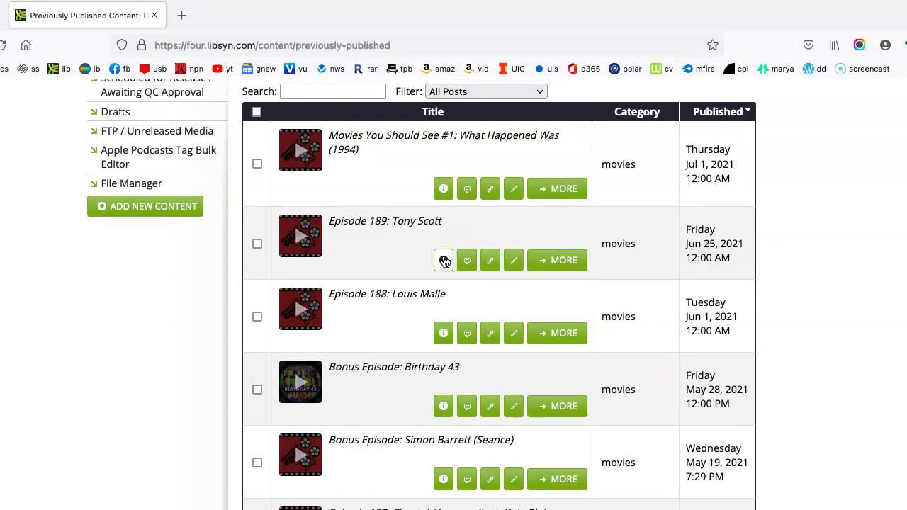
{"action": "scroll", "coordinate": [447, 266], "scroll_direction": "down", "scroll_amount": 1}
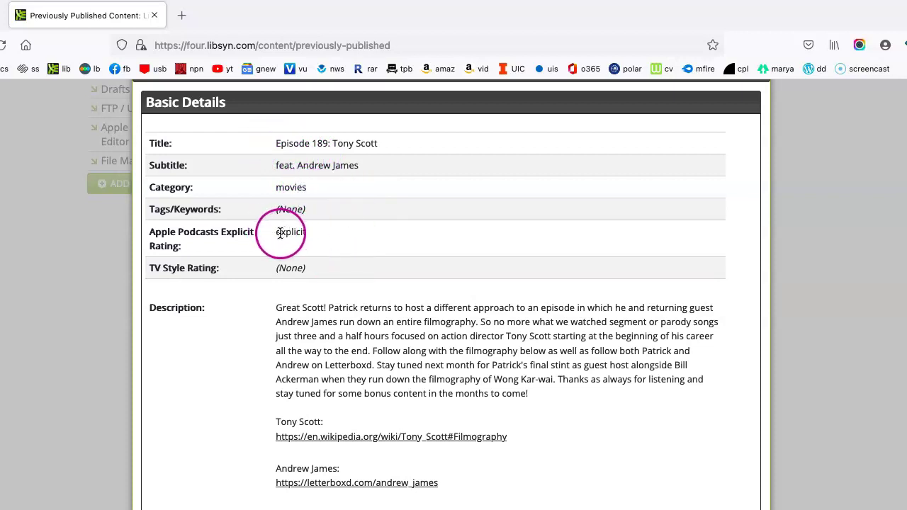
{"action": "scroll", "coordinate": [420, 326], "scroll_direction": "down", "scroll_amount": 2}
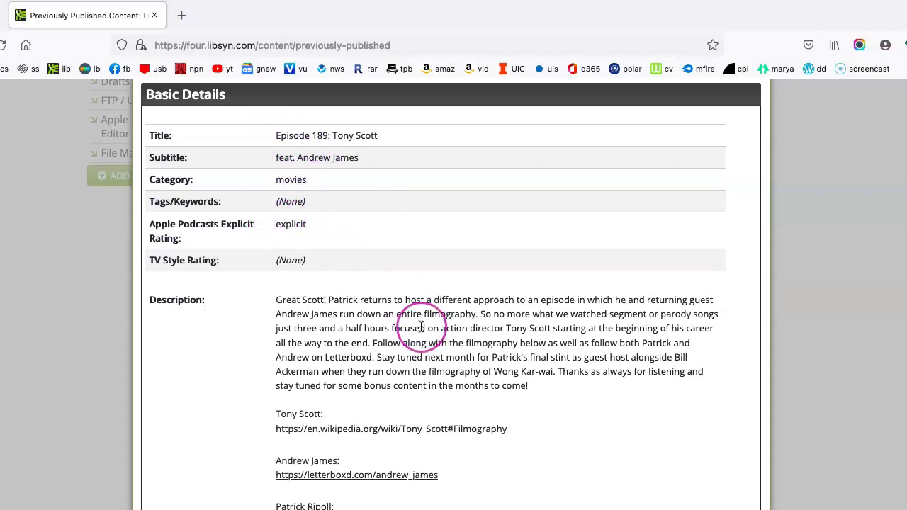
{"action": "scroll", "coordinate": [420, 326], "scroll_direction": "down", "scroll_amount": 3}
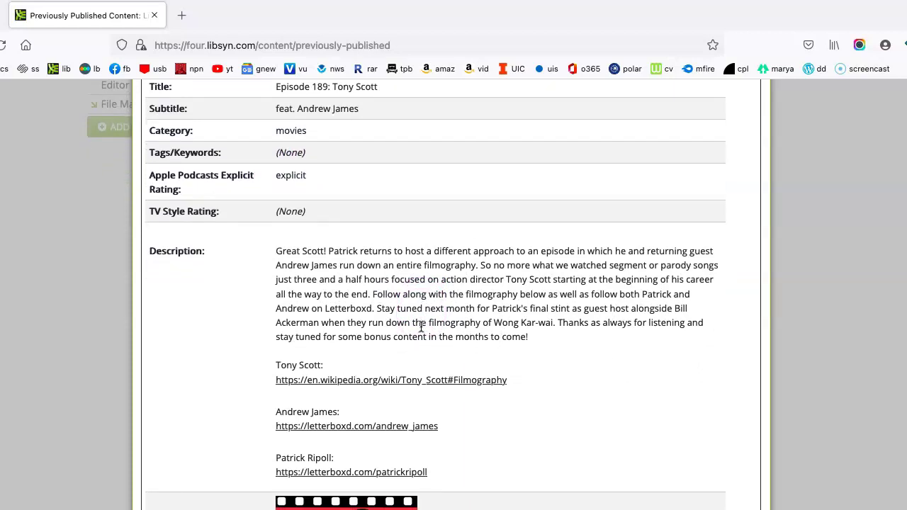
{"action": "scroll", "coordinate": [421, 326], "scroll_direction": "down", "scroll_amount": 1}
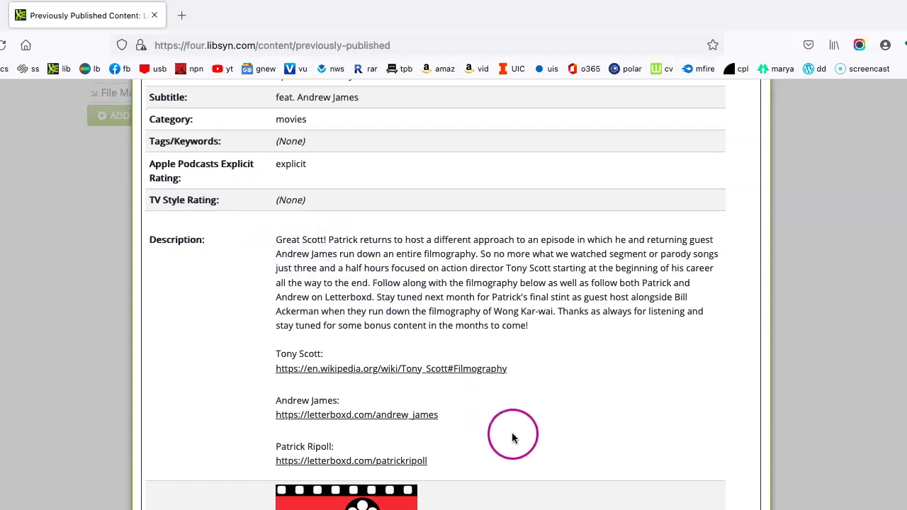
{"action": "left_click_drag", "start_coordinate": [566, 327], "coordinate": [265, 242]}
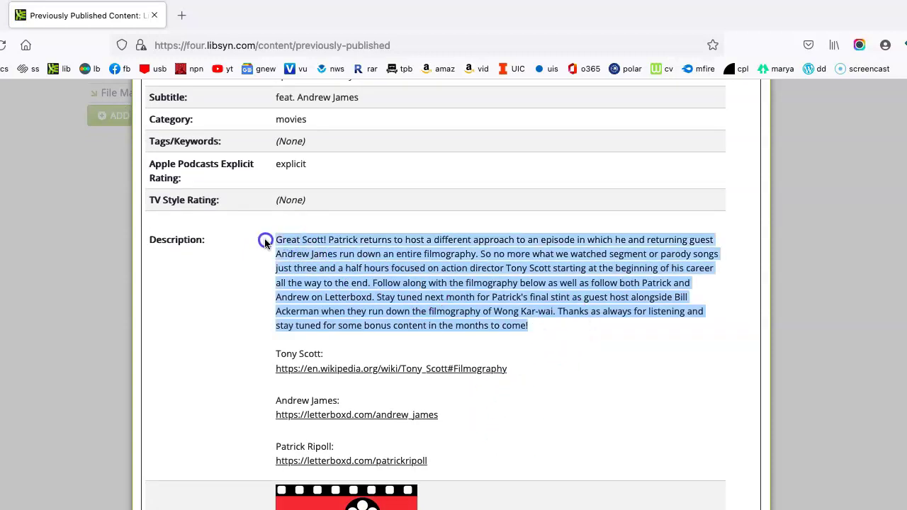
{"action": "left_click", "coordinate": [288, 243]}
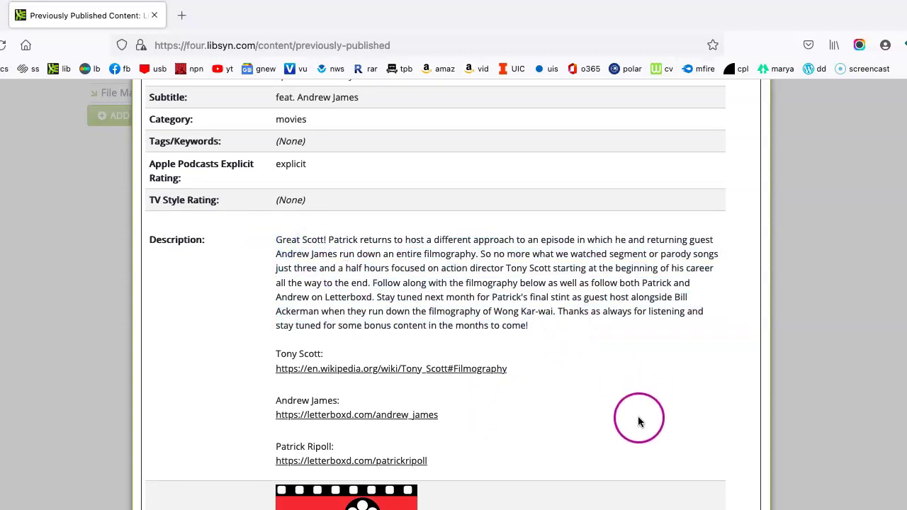
{"action": "scroll", "coordinate": [638, 421], "scroll_direction": "down", "scroll_amount": 1}
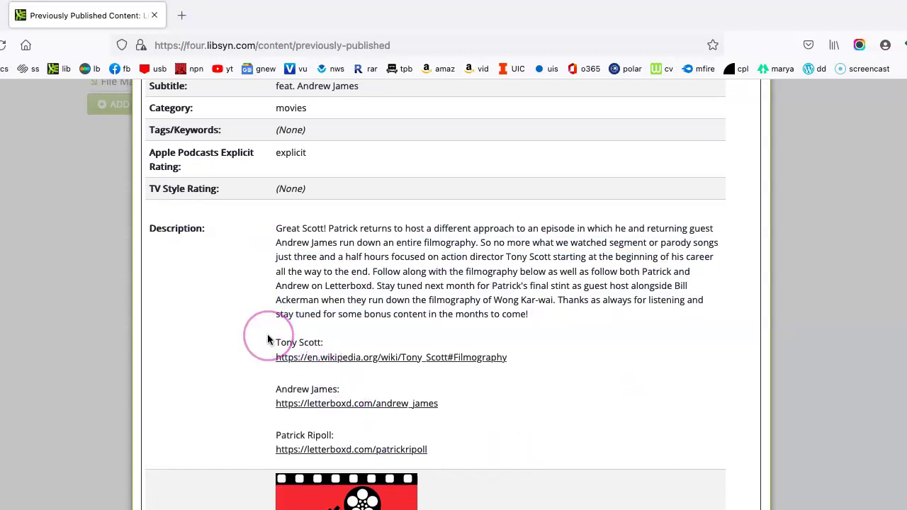
{"action": "scroll", "coordinate": [267, 333], "scroll_direction": "up", "scroll_amount": 10}
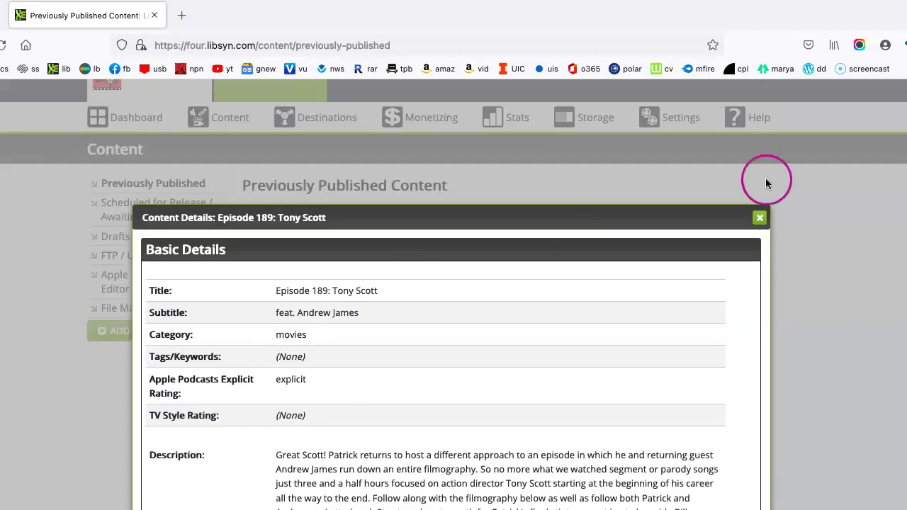
{"action": "left_click", "coordinate": [759, 219]}
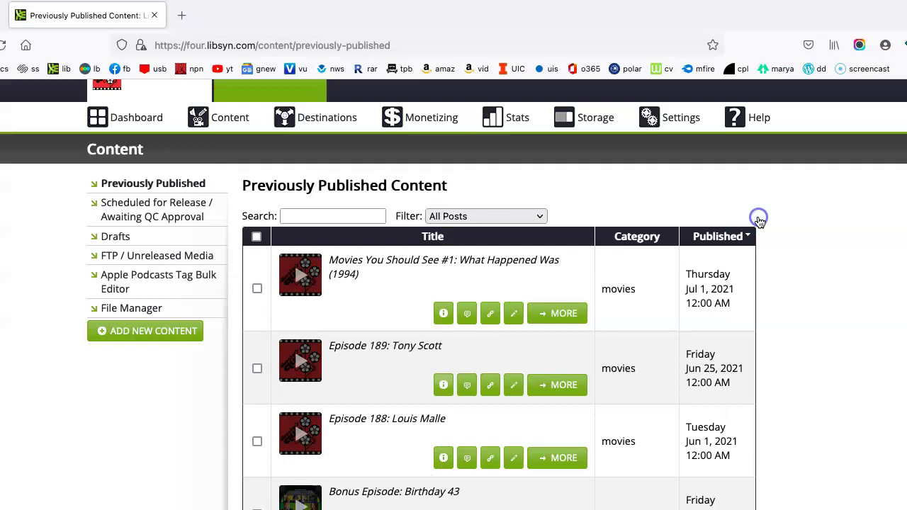
{"action": "scroll", "coordinate": [760, 222], "scroll_direction": "up", "scroll_amount": 2}
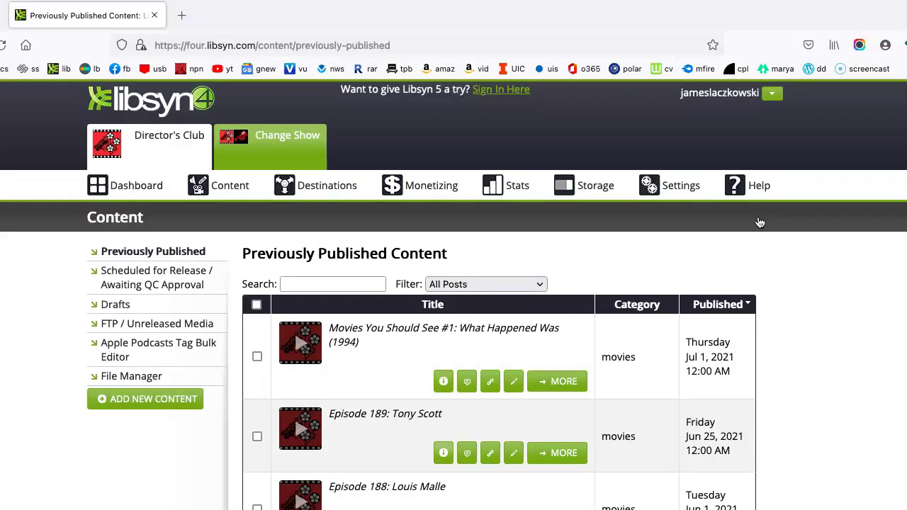
{"action": "scroll", "coordinate": [753, 185], "scroll_direction": "down", "scroll_amount": 1}
{"action": "left_click_drag", "start_coordinate": [571, 443], "coordinate": [498, 444]}
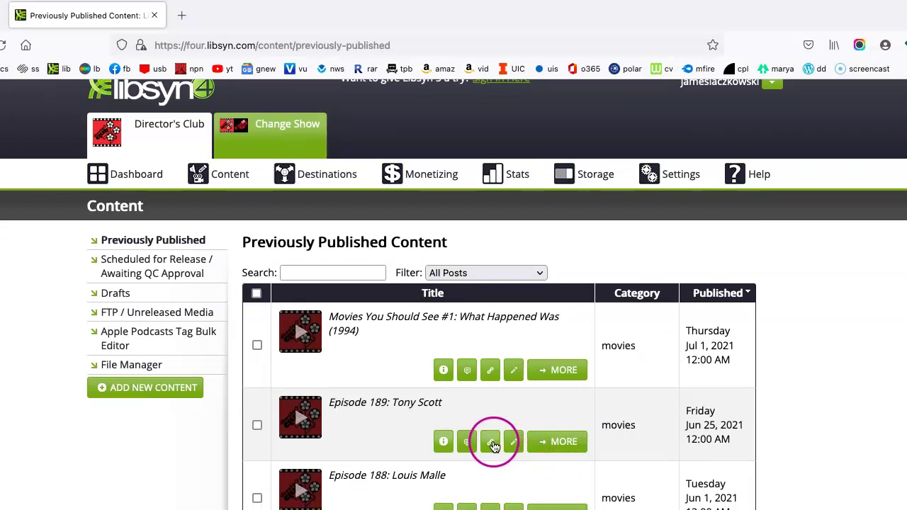
{"action": "left_click", "coordinate": [492, 443]}
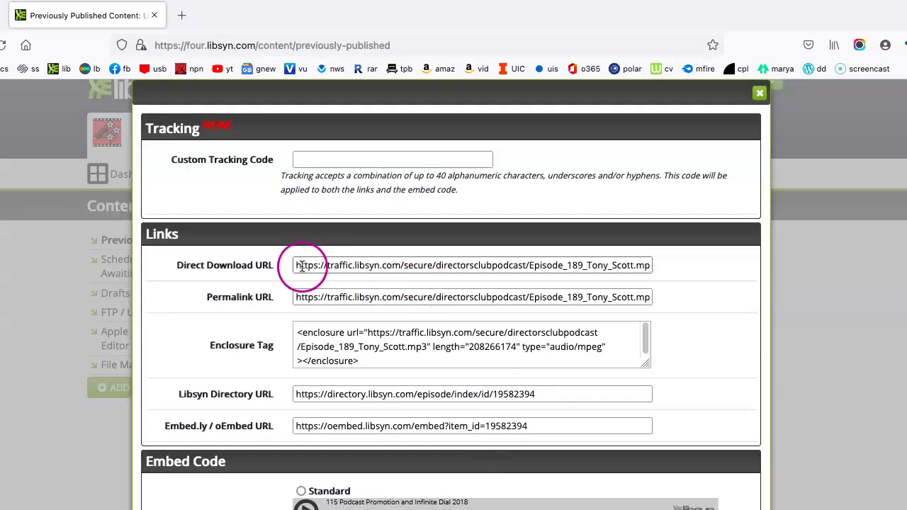
{"action": "double_click", "coordinate": [319, 265]}
{"action": "left_click_drag", "start_coordinate": [341, 264], "coordinate": [577, 279]}
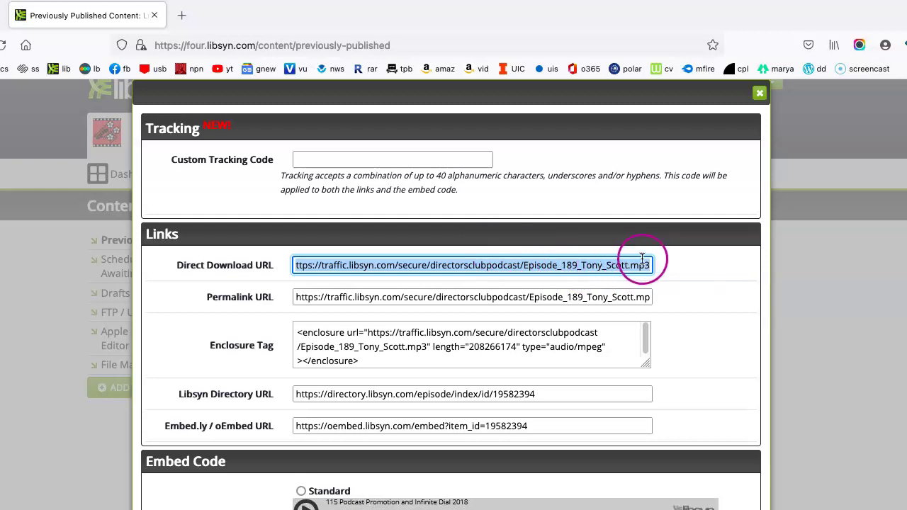
{"action": "scroll", "coordinate": [652, 262], "scroll_direction": "down", "scroll_amount": 1}
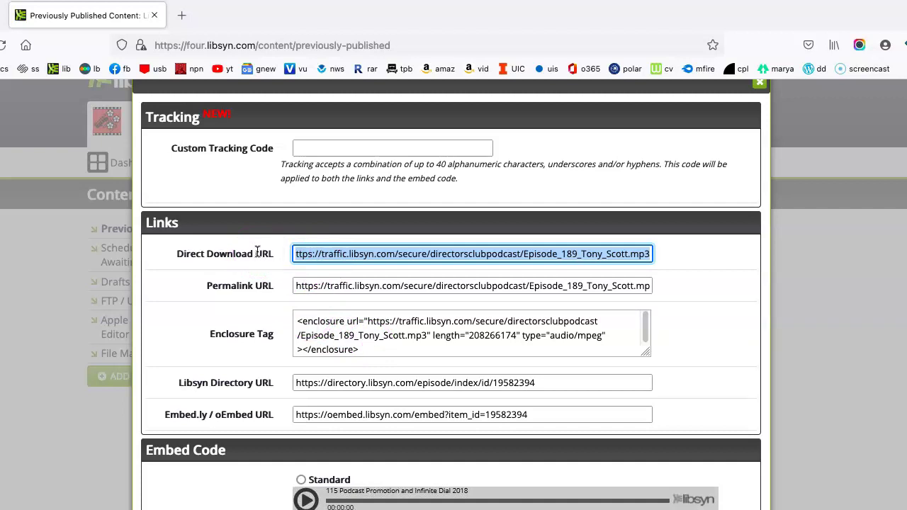
{"action": "scroll", "coordinate": [291, 270], "scroll_direction": "down", "scroll_amount": 5}
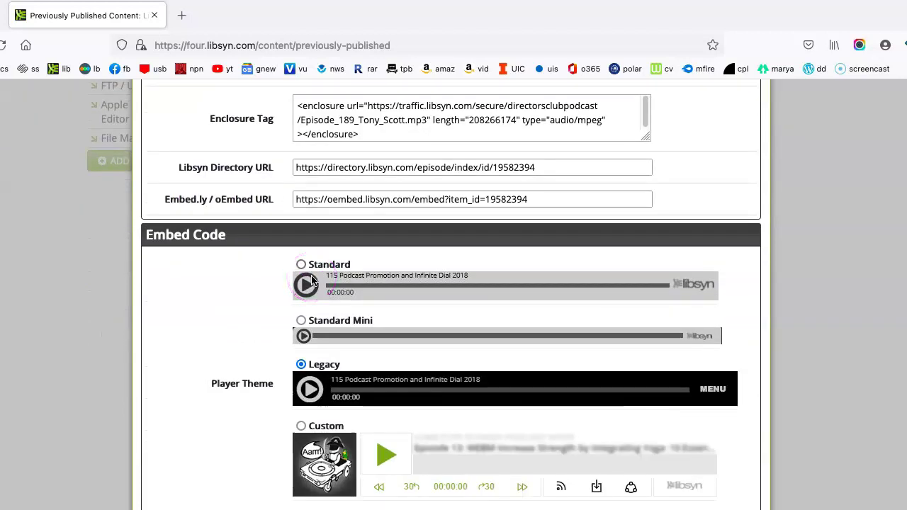
{"action": "scroll", "coordinate": [223, 290], "scroll_direction": "down", "scroll_amount": 1}
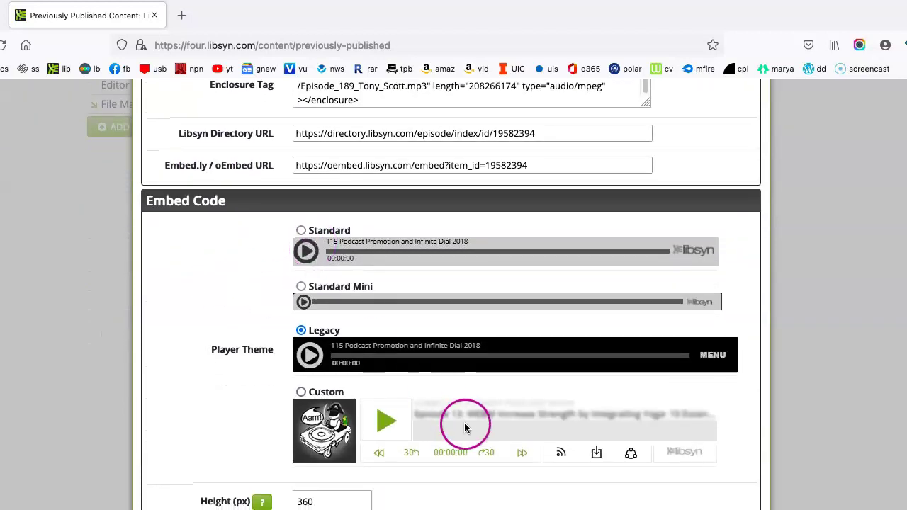
{"action": "scroll", "coordinate": [466, 425], "scroll_direction": "down", "scroll_amount": 4}
{"action": "scroll", "coordinate": [465, 425], "scroll_direction": "up", "scroll_amount": 10}
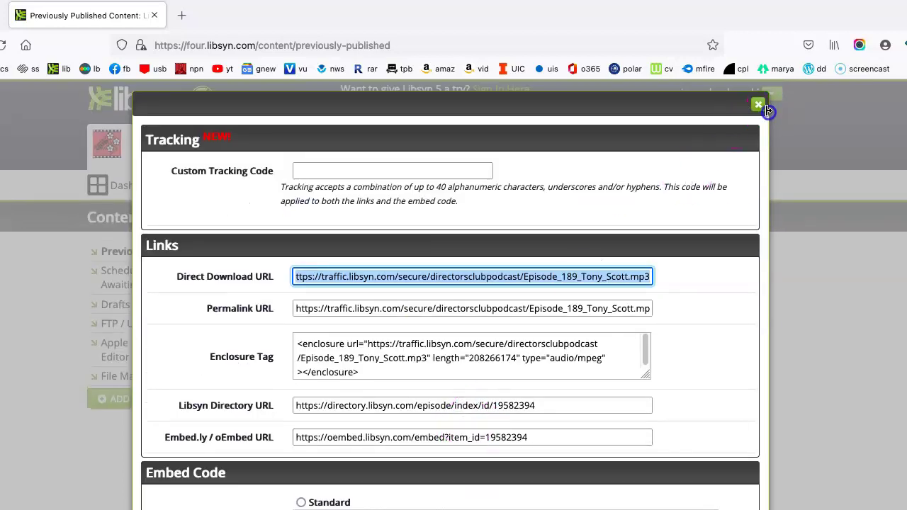
{"action": "left_click", "coordinate": [762, 106]}
{"action": "left_click", "coordinate": [758, 106]}
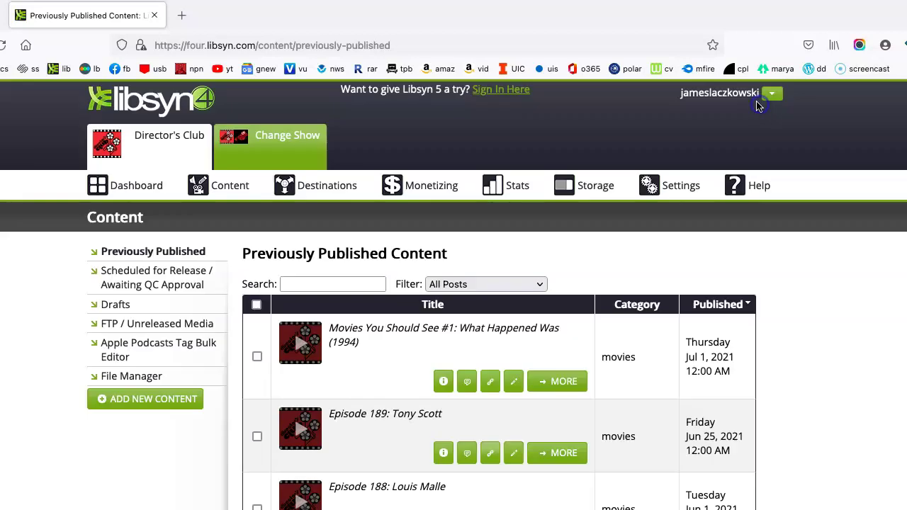
{"action": "left_click", "coordinate": [848, 347]}
{"action": "scroll", "coordinate": [848, 349], "scroll_direction": "down", "scroll_amount": 1}
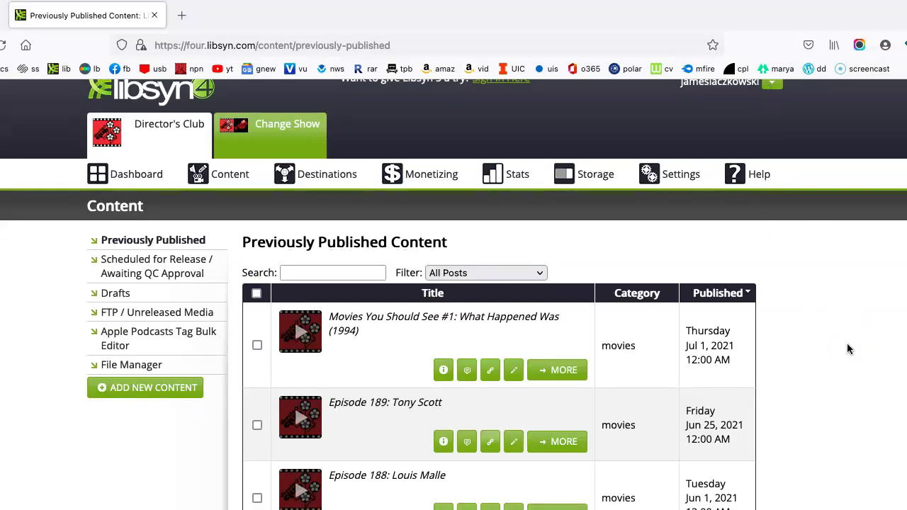
{"action": "scroll", "coordinate": [848, 349], "scroll_direction": "up", "scroll_amount": 1}
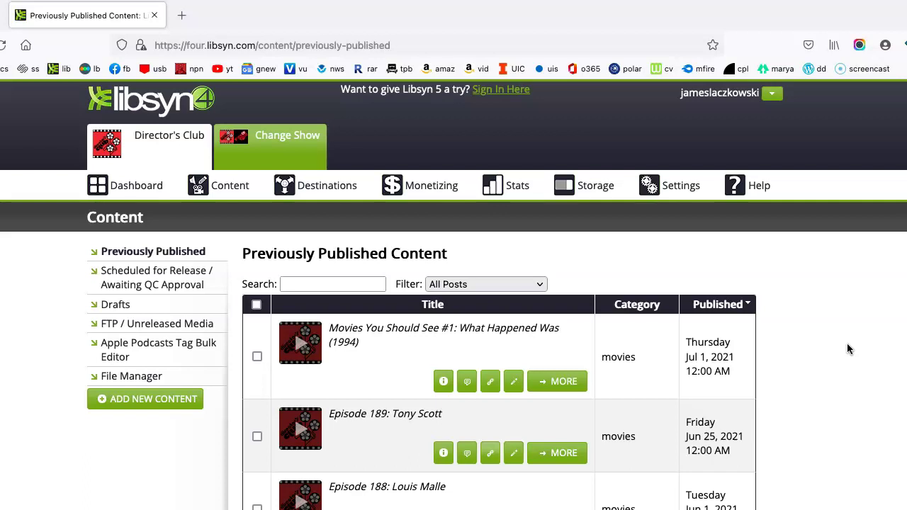
{"action": "left_click", "coordinate": [569, 435]}
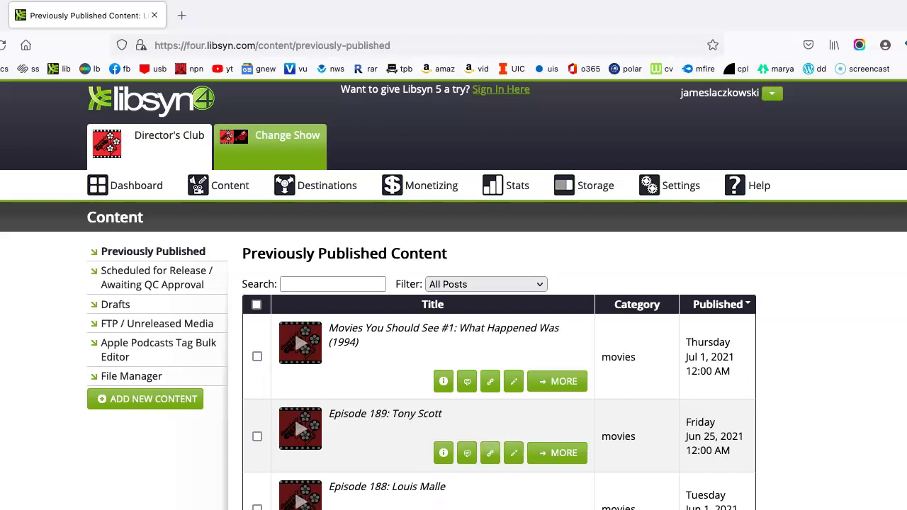